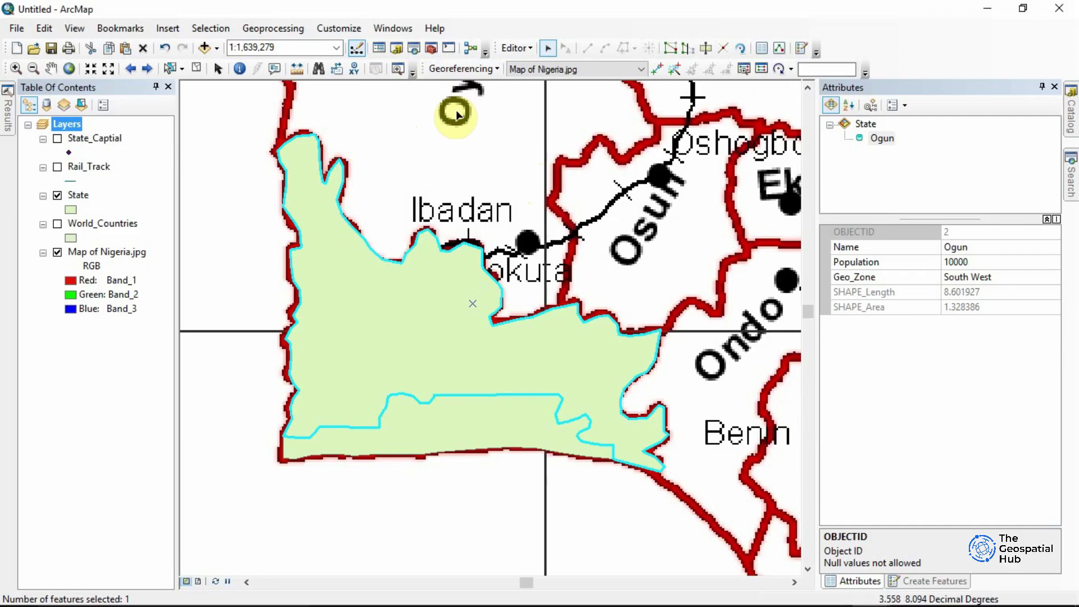
Step: Save the Ogun feature edits on the State layer and stop the editing session
click(511, 49)
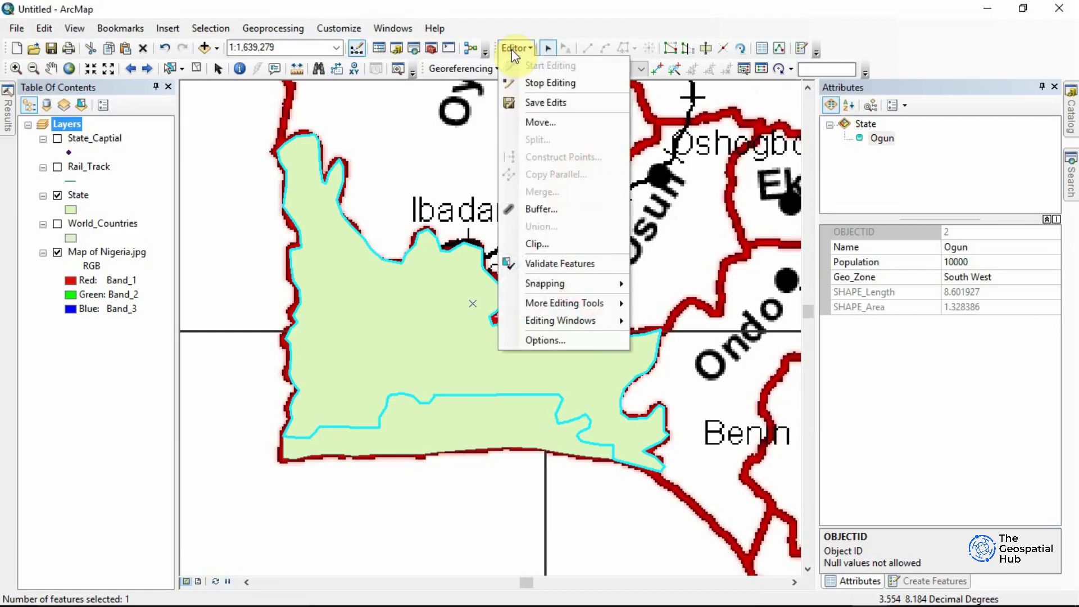
click(533, 103)
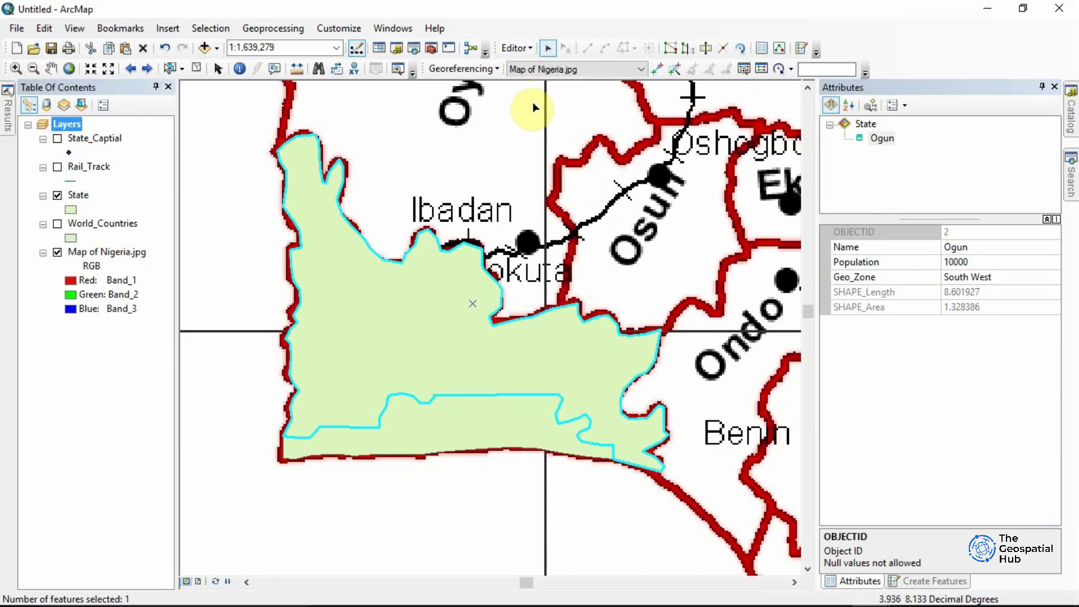
click(521, 50)
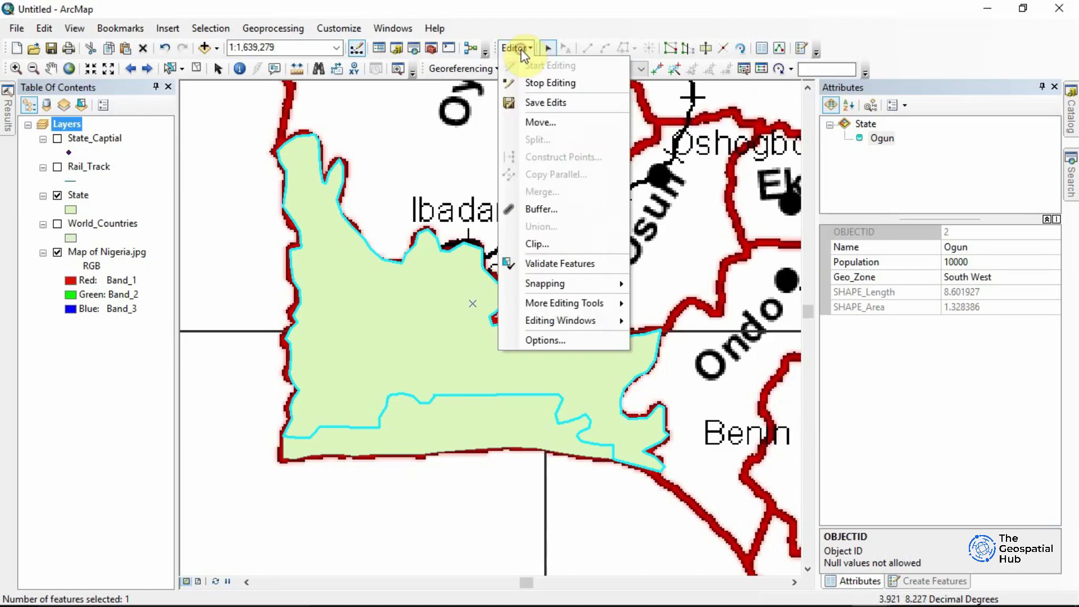
click(529, 81)
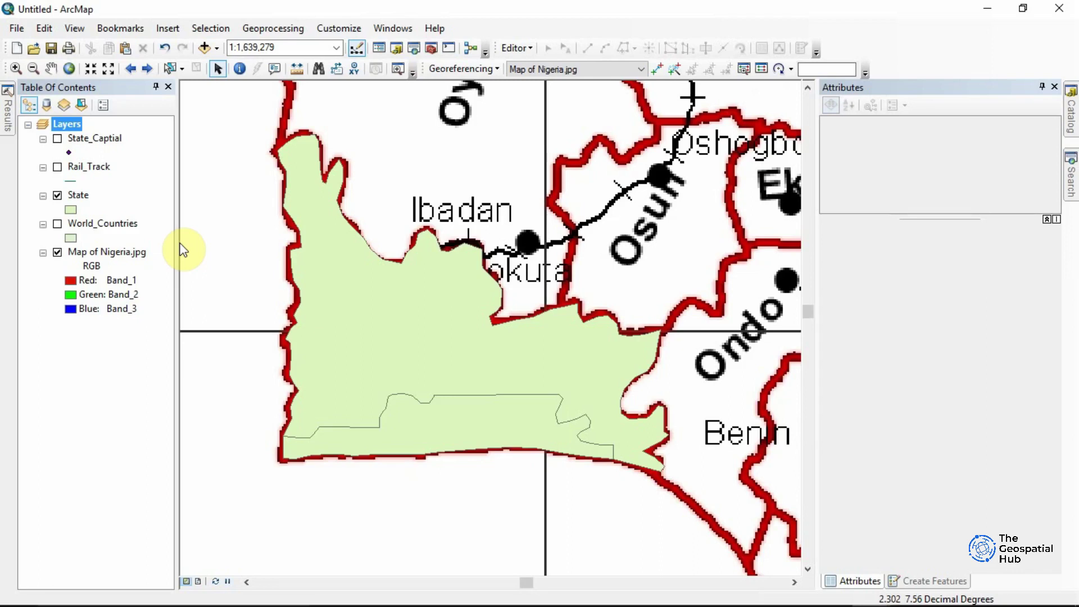
Step: Turn off Map of Nigeria.jpg, add NGA_states.shp from Catalog, and zoom to that layer
click(57, 252)
click(1071, 112)
drag(922, 357, 702, 289)
right_click(93, 194)
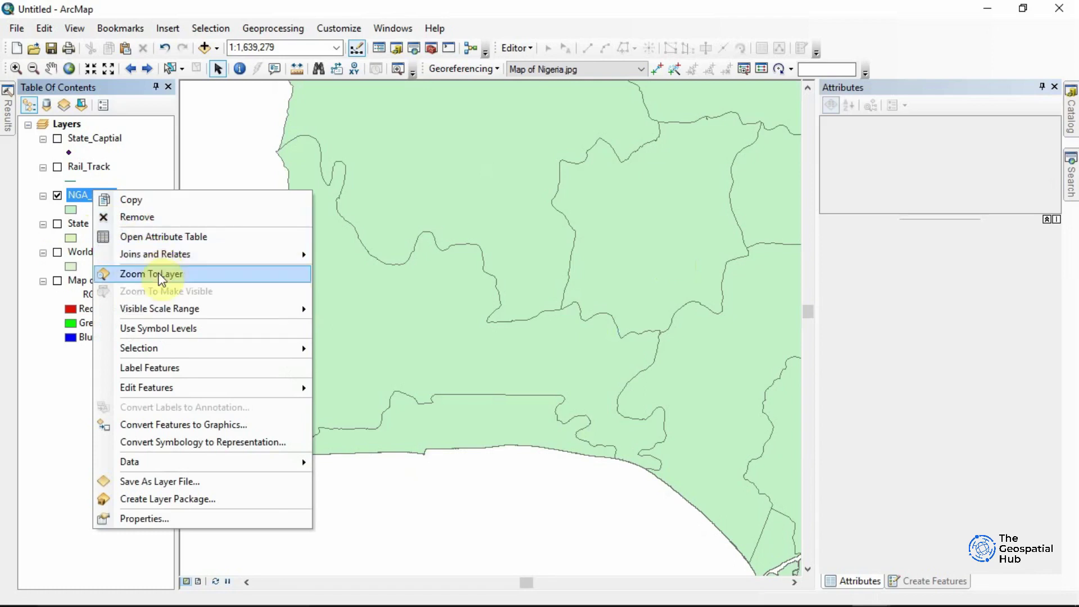
click(160, 274)
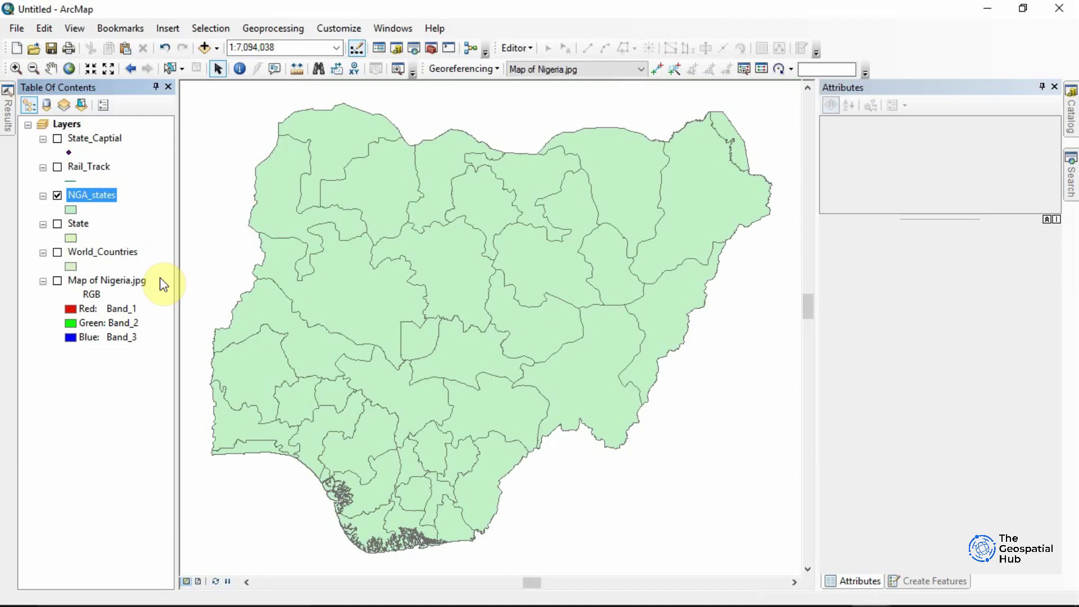
Step: Open the NGA_states attribute table and place it top right, widened to show NL_NAME
right_click(102, 193)
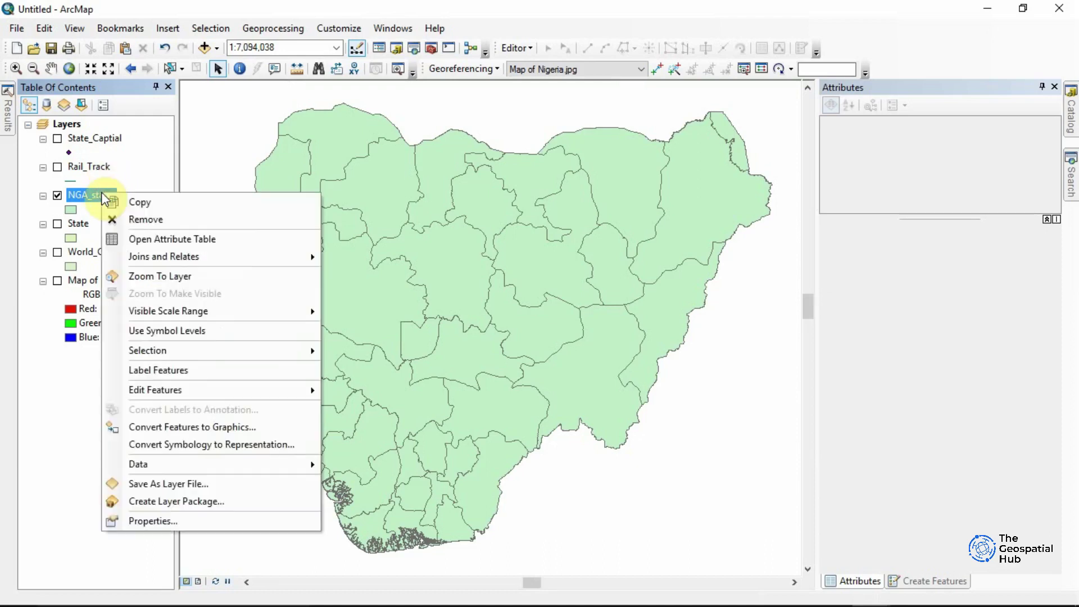
click(145, 239)
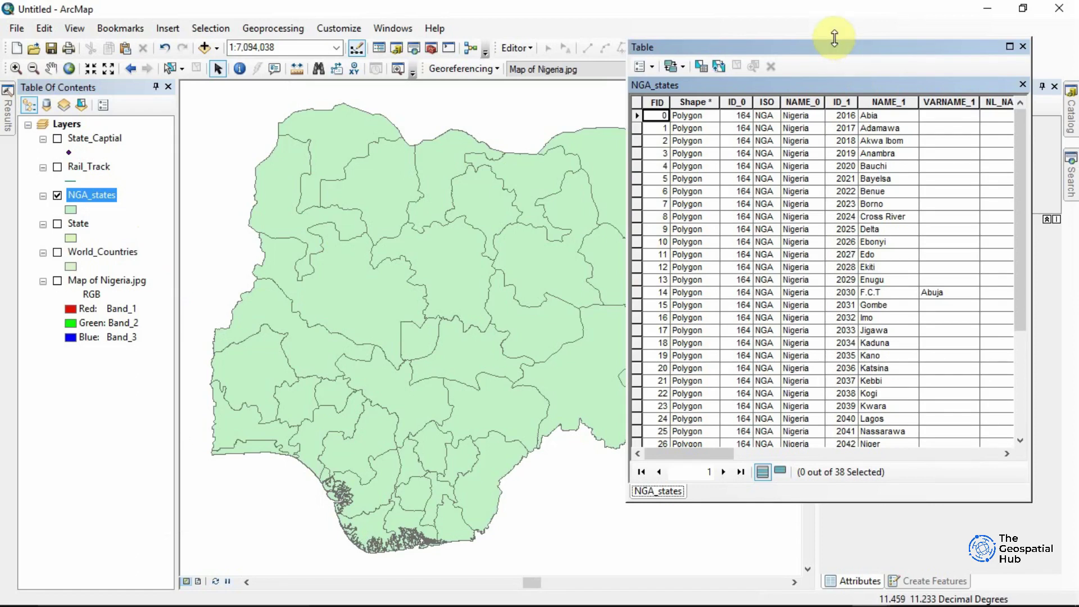
drag(834, 41, 838, 100)
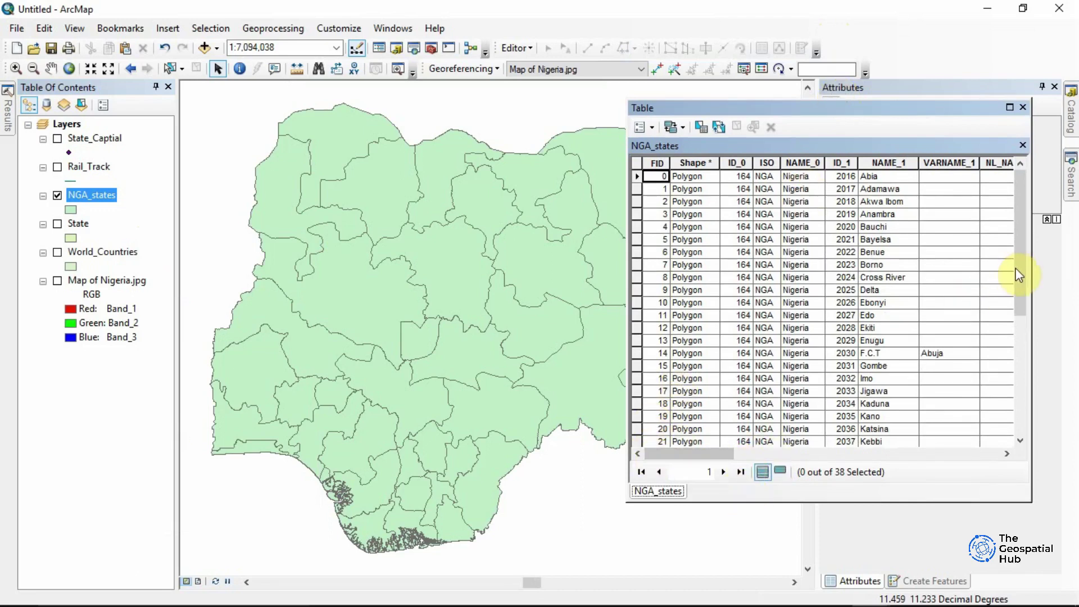
drag(1030, 280, 1044, 279)
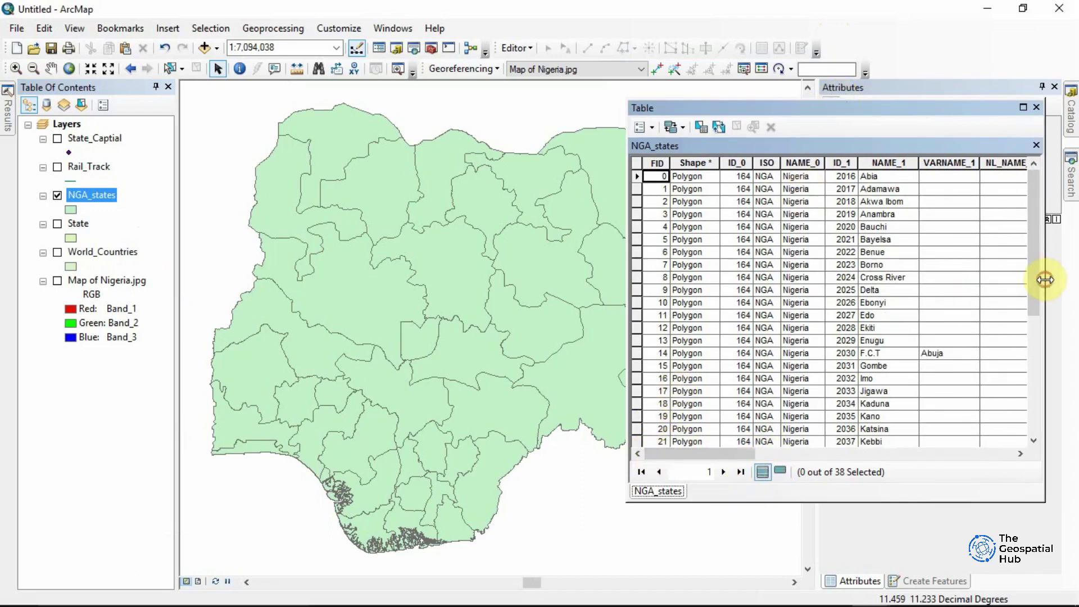
drag(886, 117, 824, 49)
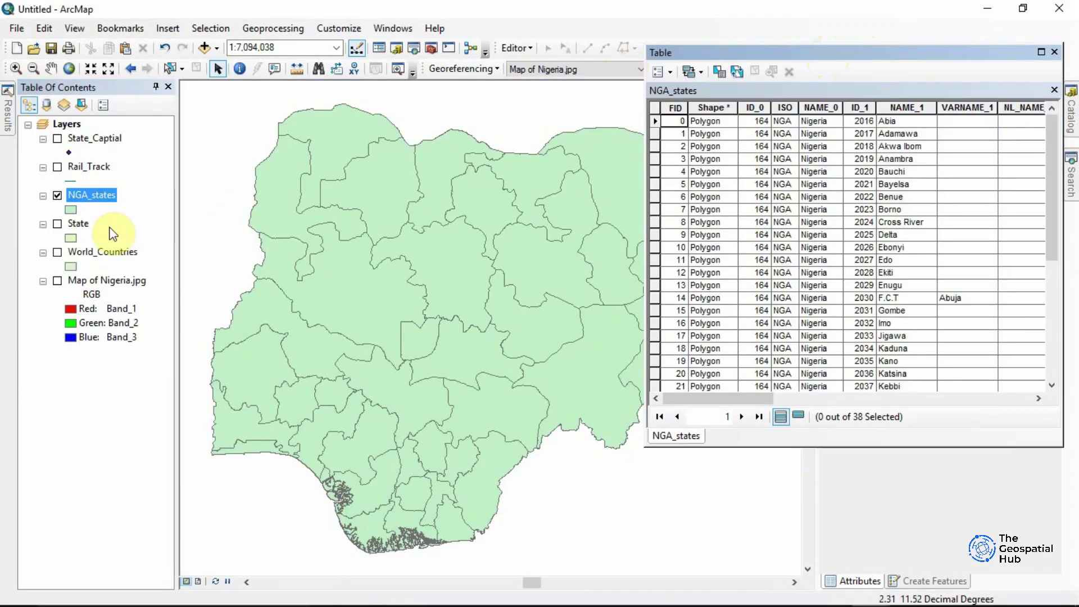
Step: Open the State layer's attribute table as a second tab, ending on the NGA_states tab
right_click(82, 227)
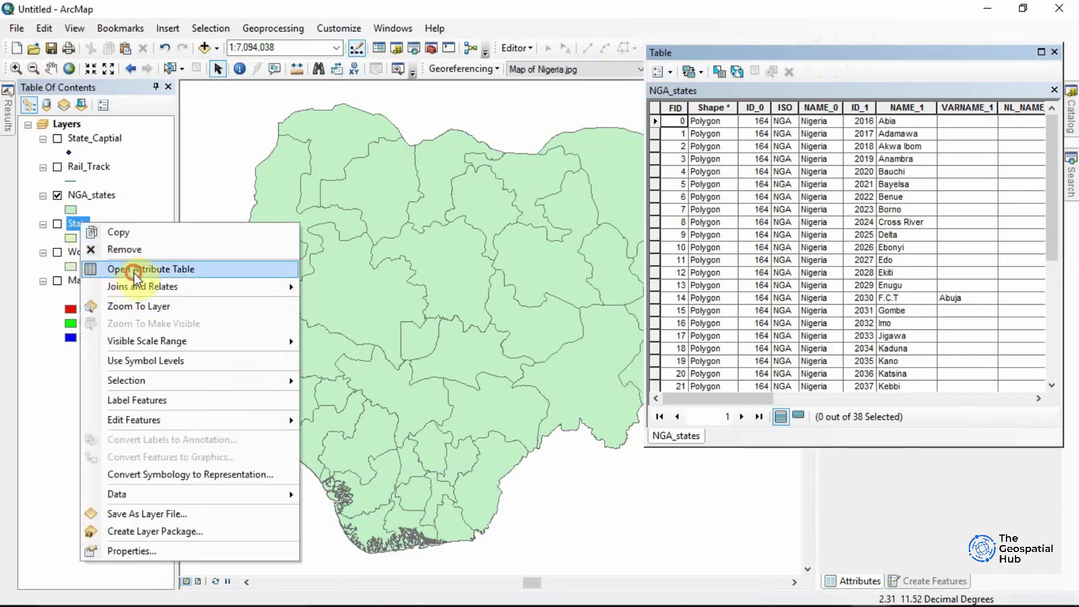
click(134, 270)
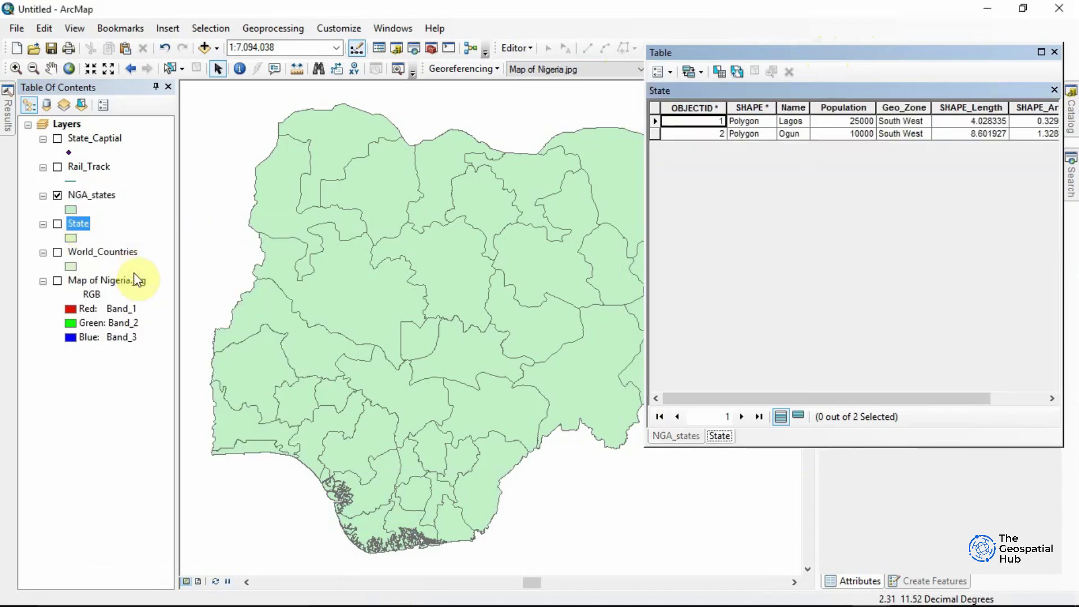
click(675, 437)
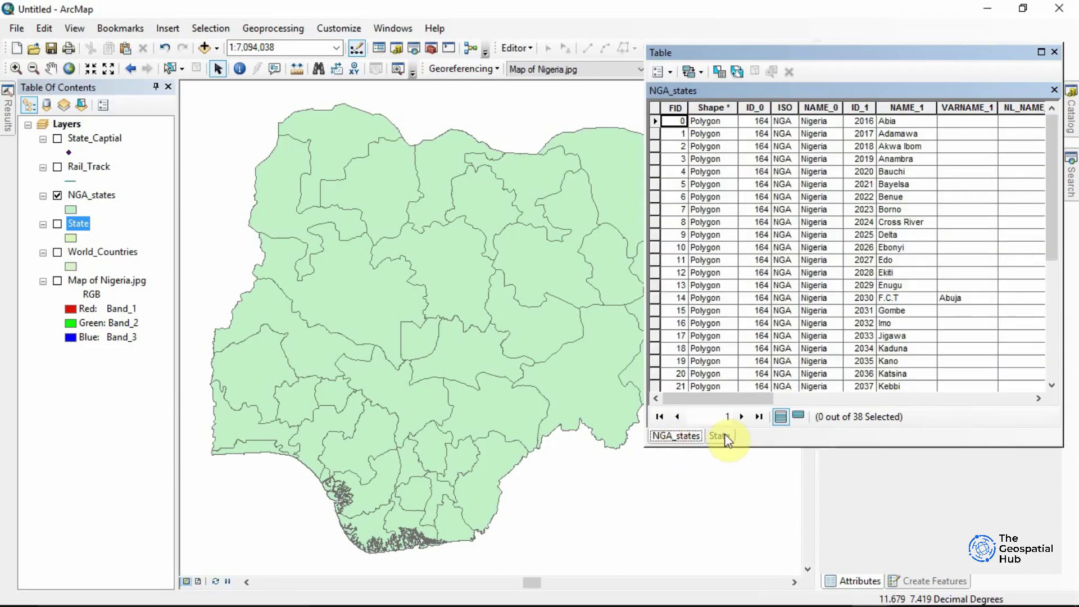
click(721, 436)
click(685, 436)
Step: With Select Features, try selecting states on the map and table rows, ending on Bayelsa
click(173, 69)
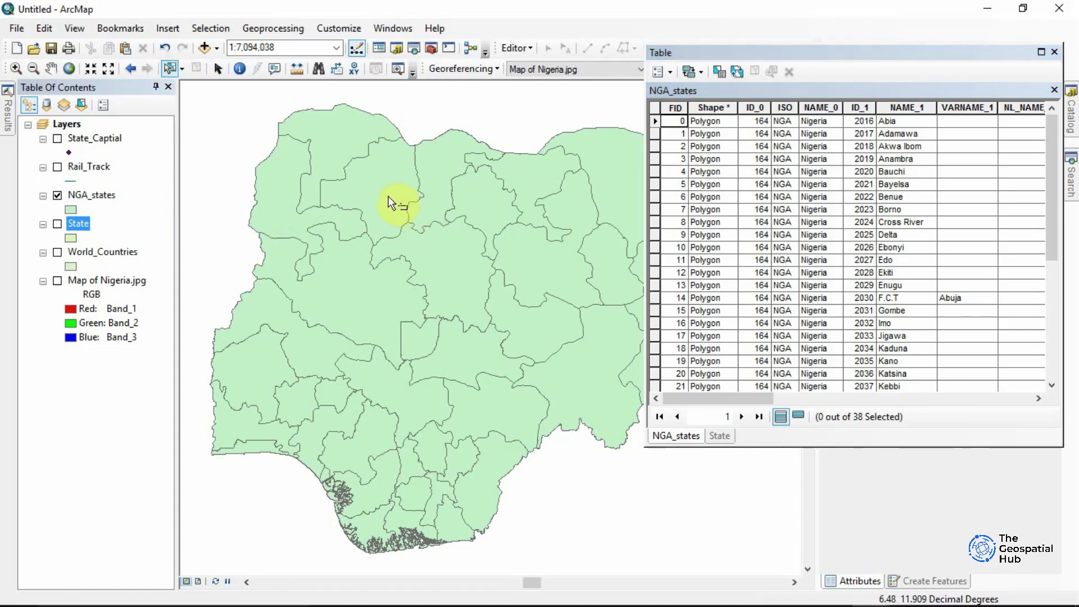
click(400, 203)
click(450, 263)
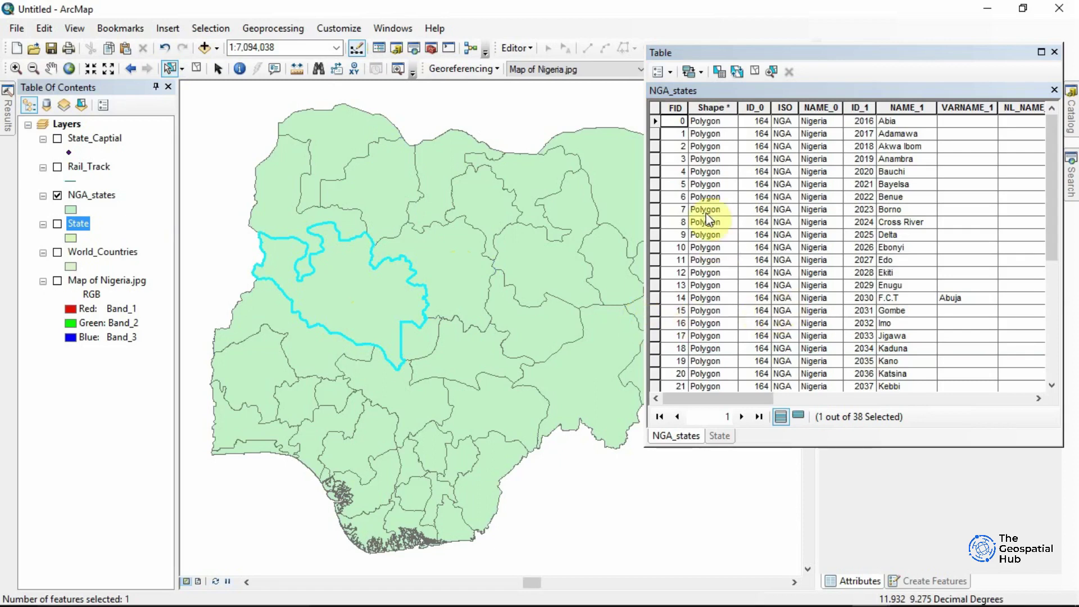
click(656, 272)
click(654, 247)
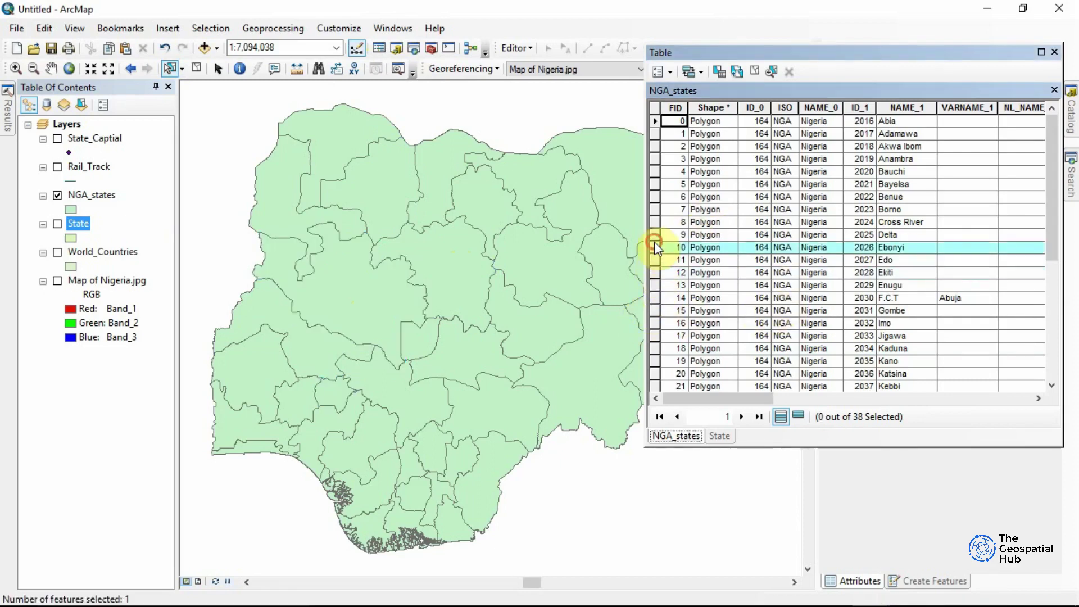
click(654, 222)
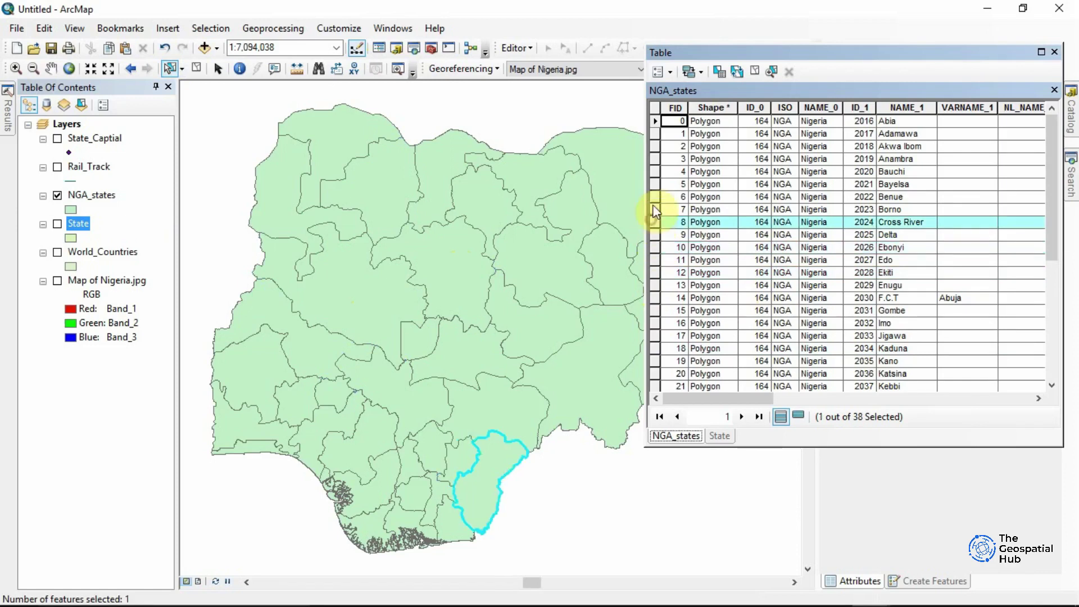
click(654, 185)
Step: Select Kaduna, Kano and Katsina in the table, then add Zamfara, Sokoto and Kebbi on the map
click(655, 348)
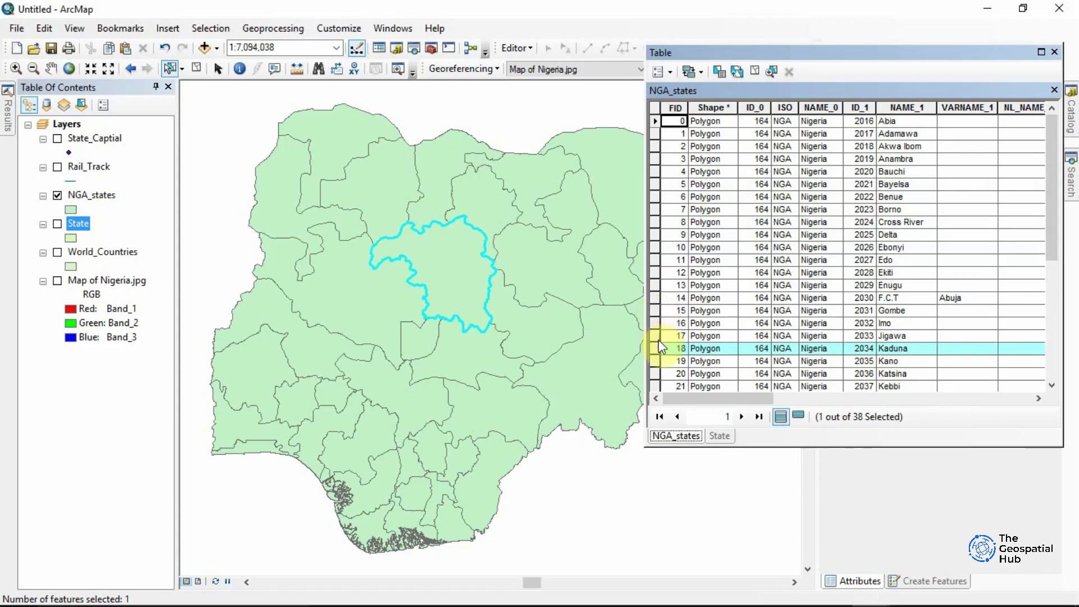
ctrl+click(655, 361)
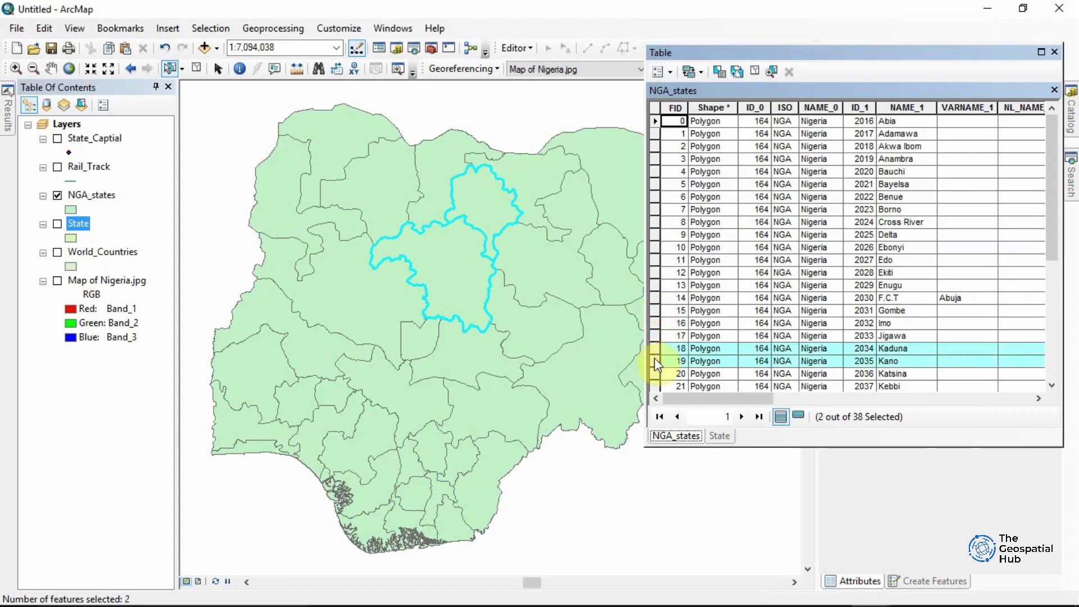
ctrl+click(655, 374)
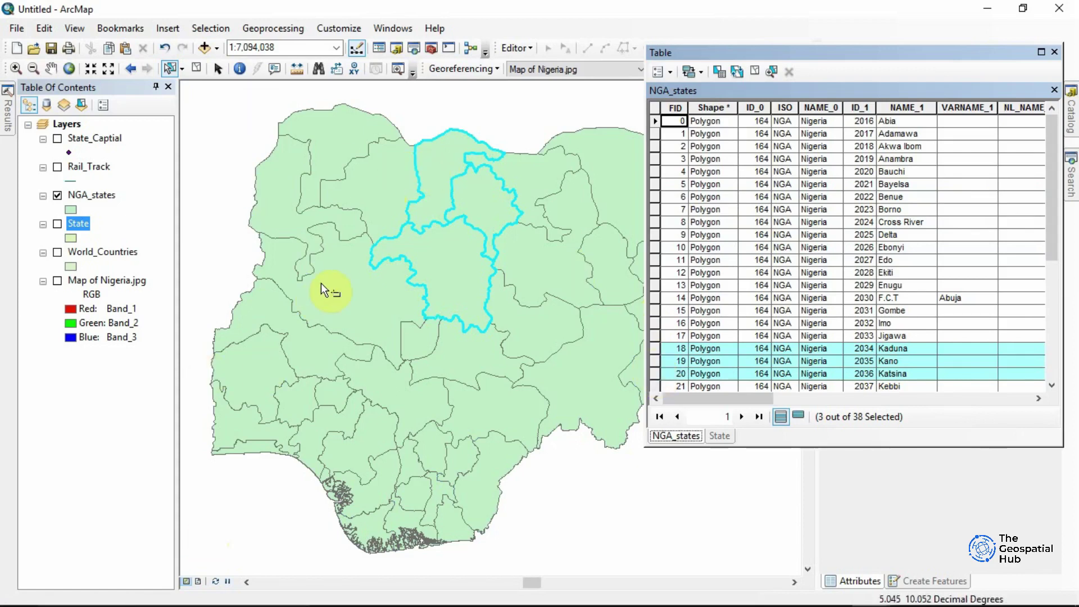
shift+click(369, 180)
shift+click(337, 143)
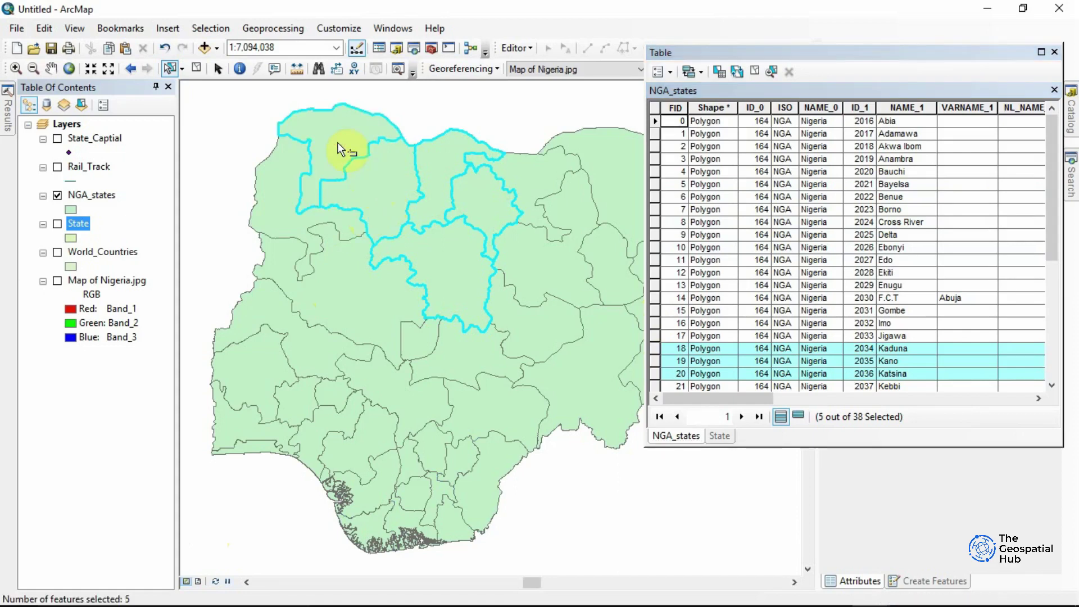
shift+click(280, 201)
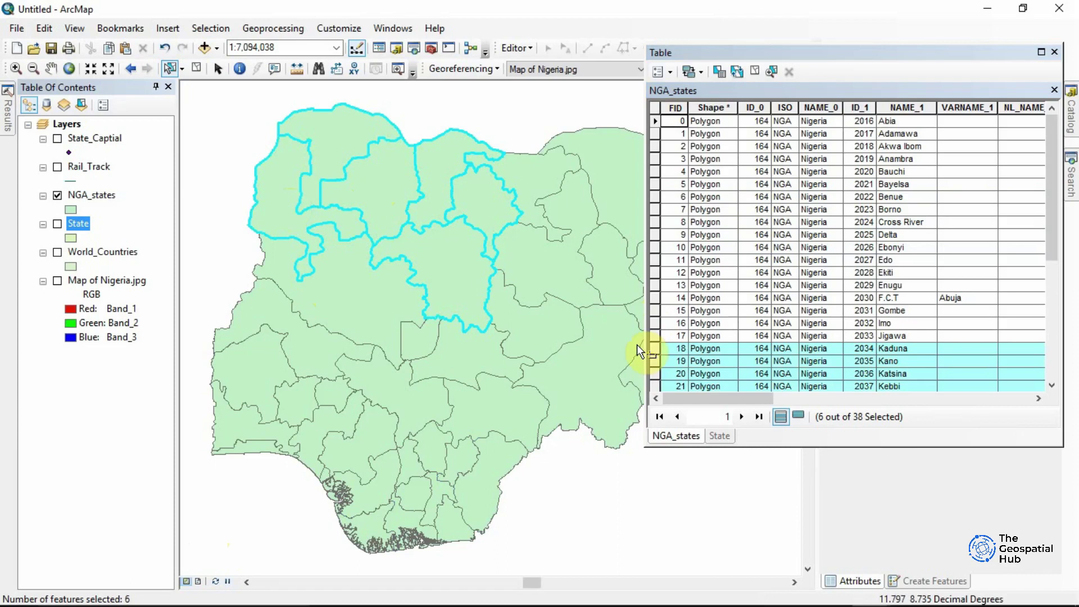
Step: Show only the six selected records, close Select By Attributes, and switch the selection twice
click(799, 417)
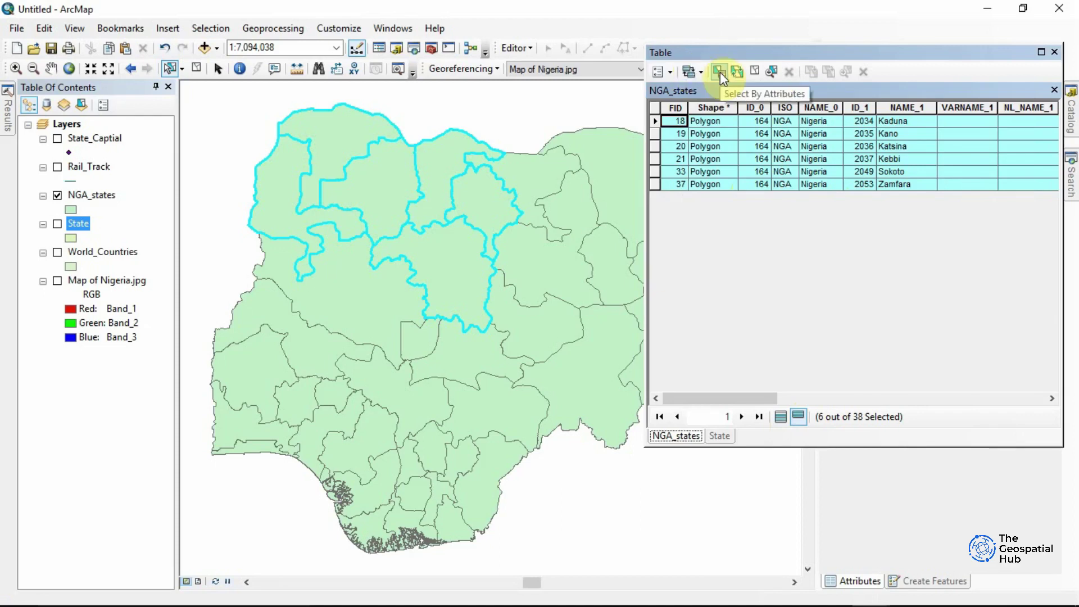
click(218, 31)
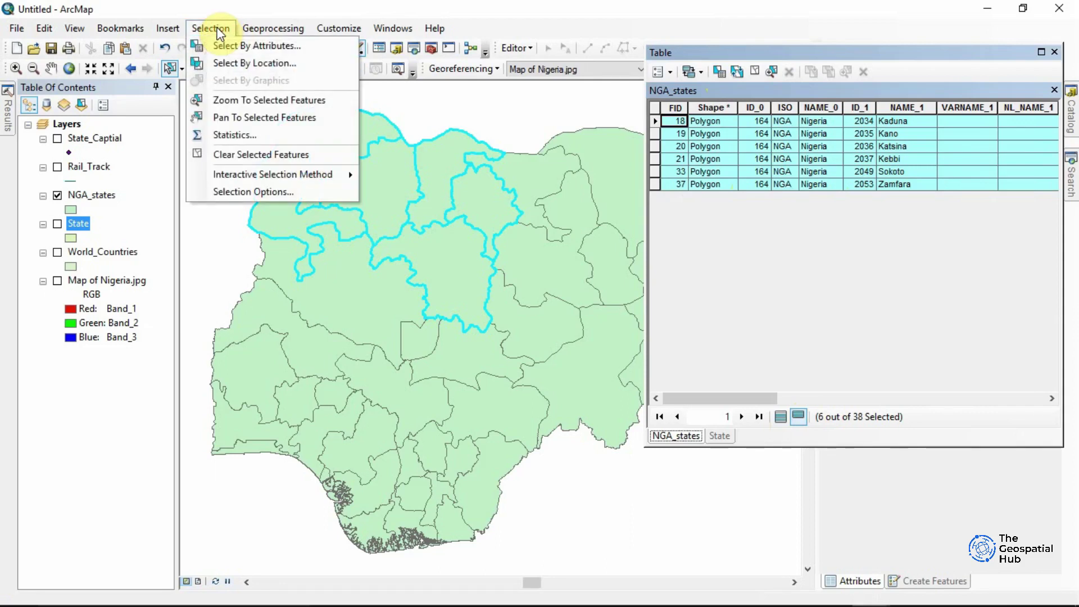
click(227, 44)
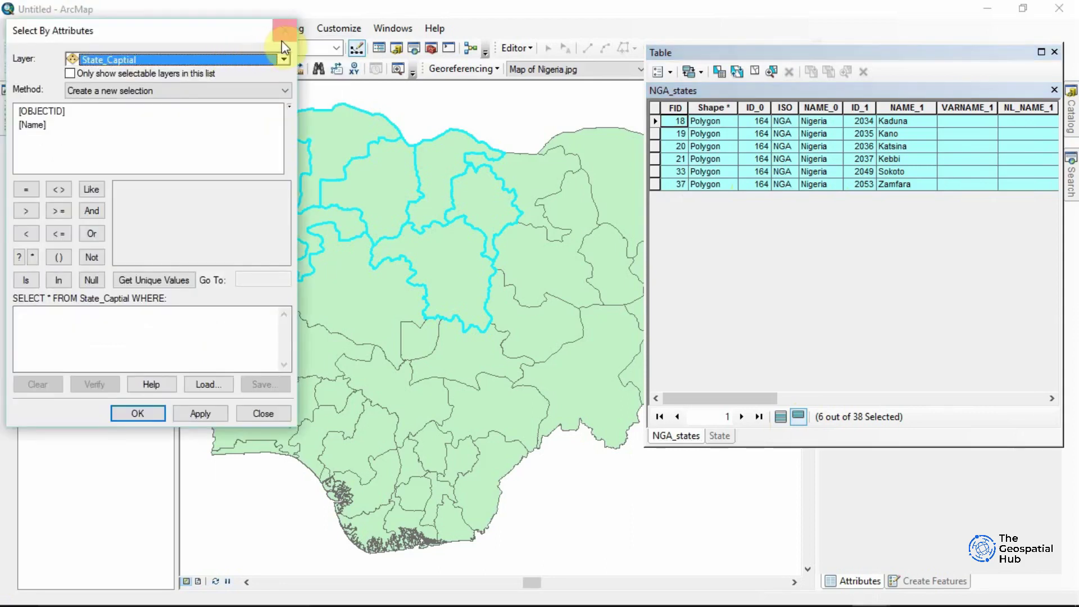
click(284, 29)
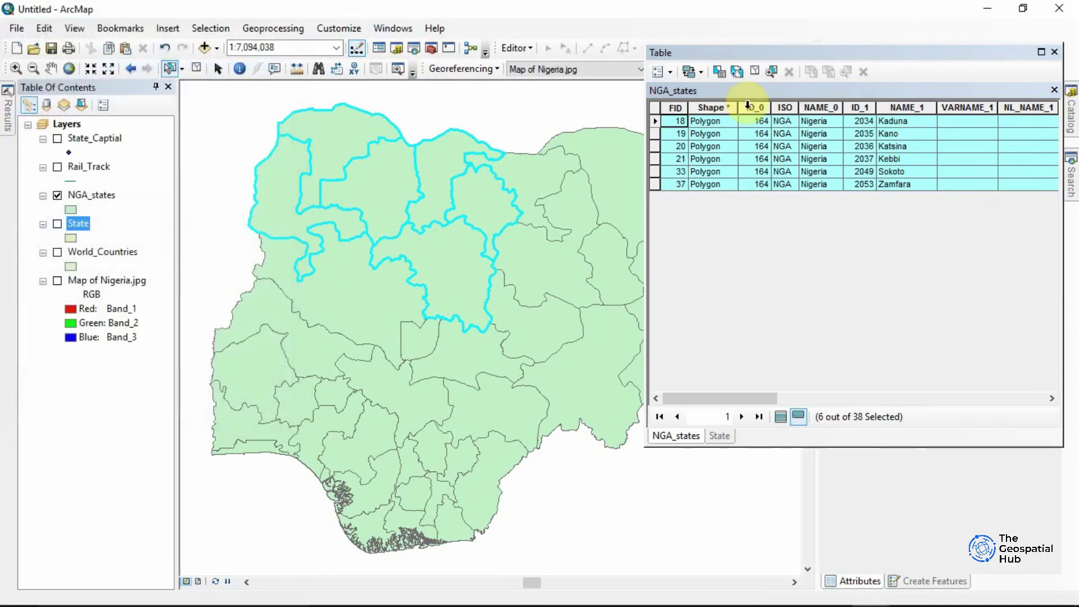
click(738, 70)
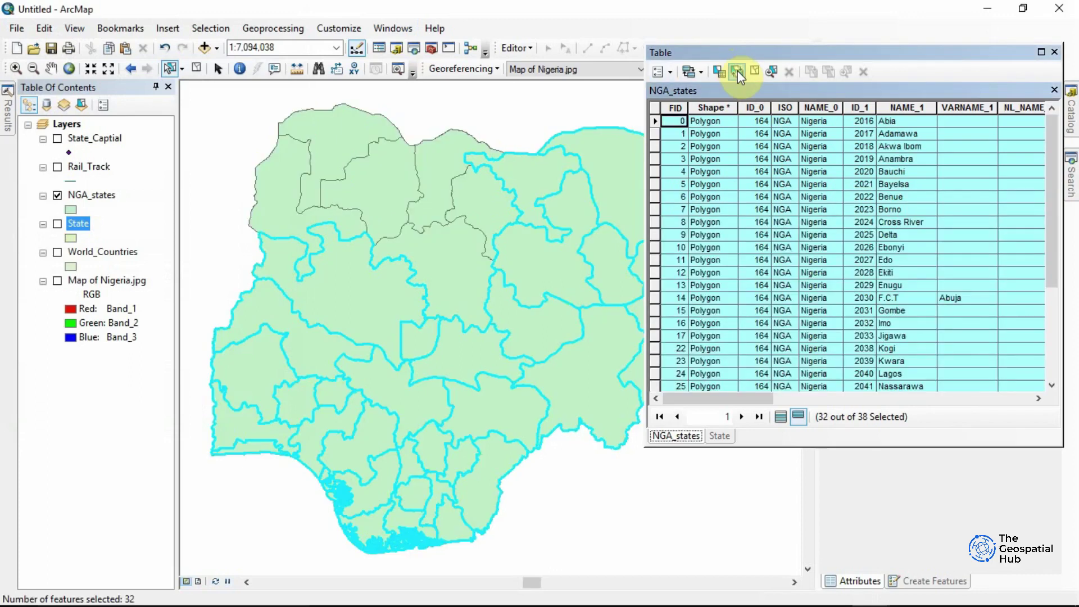
click(738, 70)
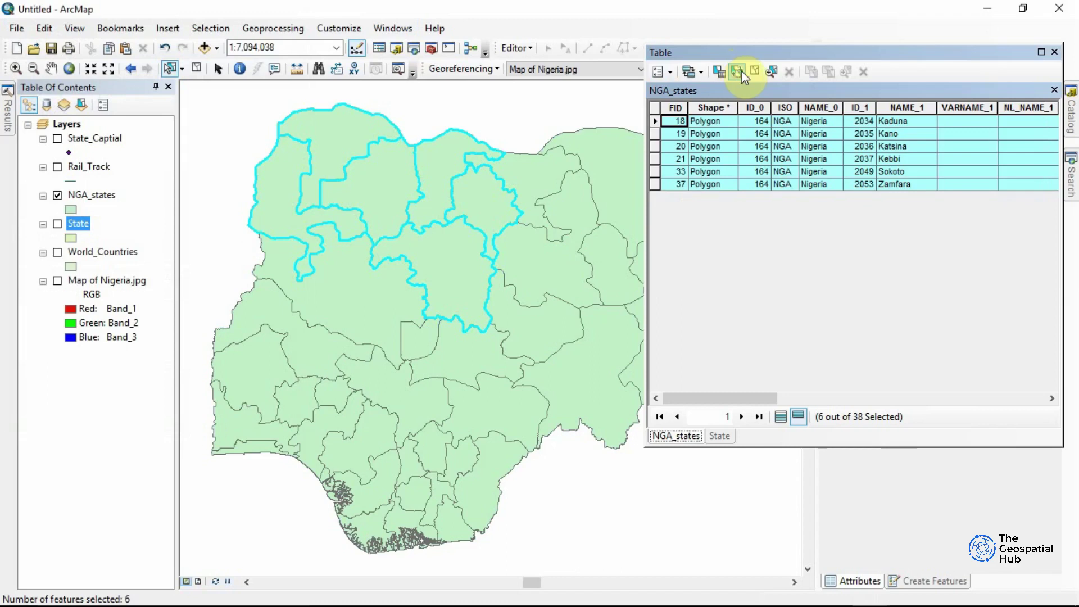
Step: Select only Sokoto, zoom to it, return to the full Nigeria extent, and show all records
click(754, 73)
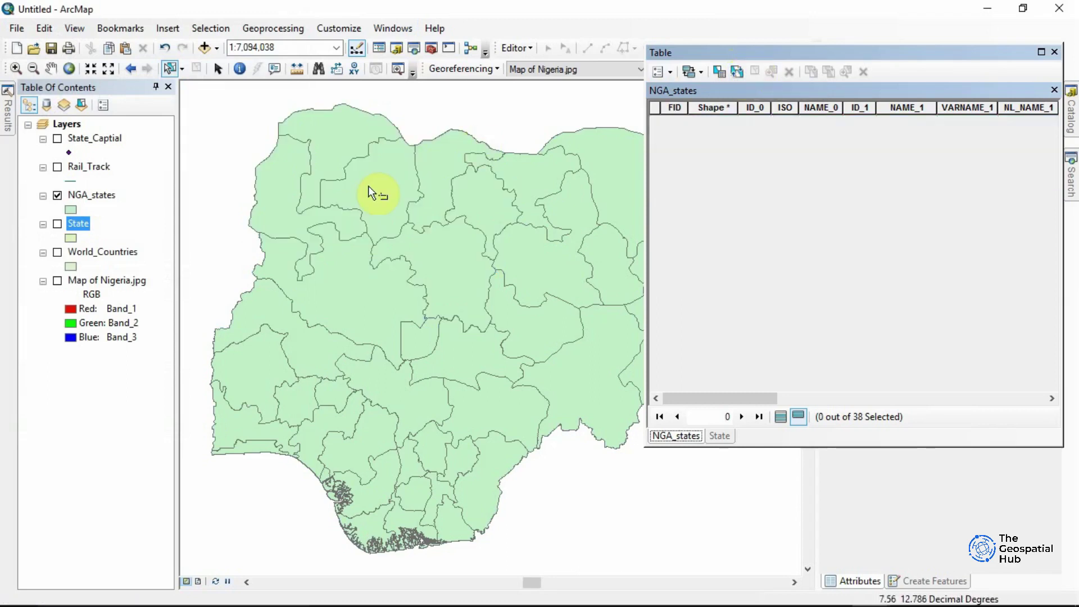
click(348, 145)
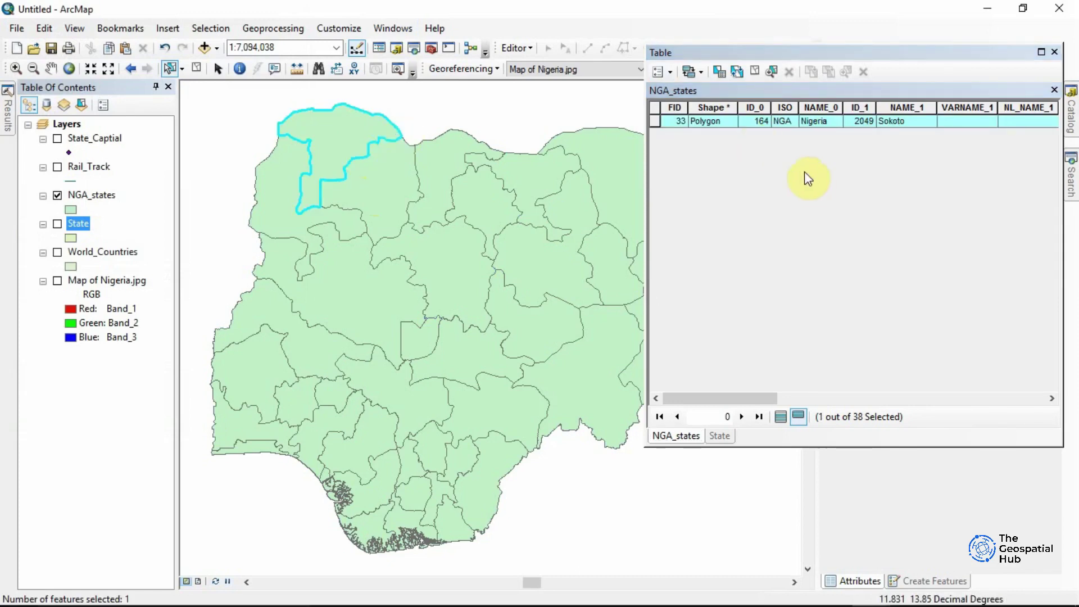
click(771, 71)
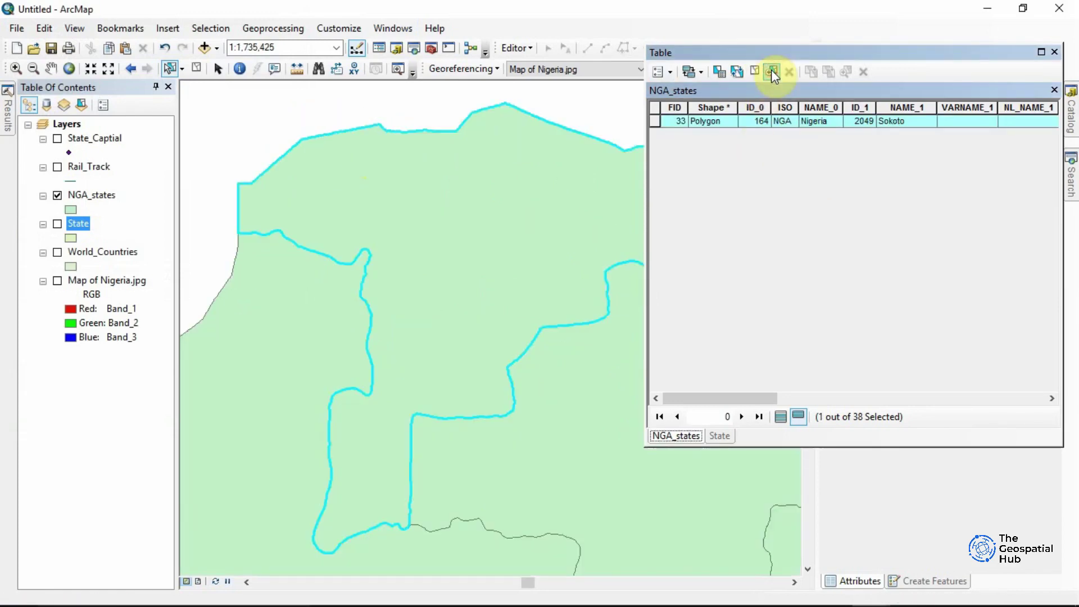
click(131, 68)
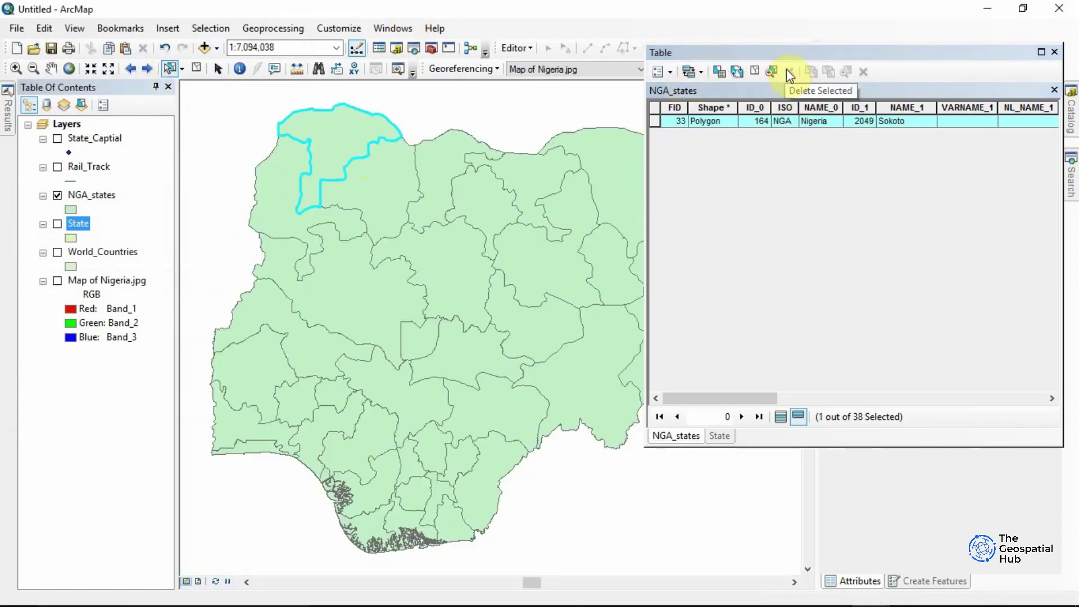
click(779, 418)
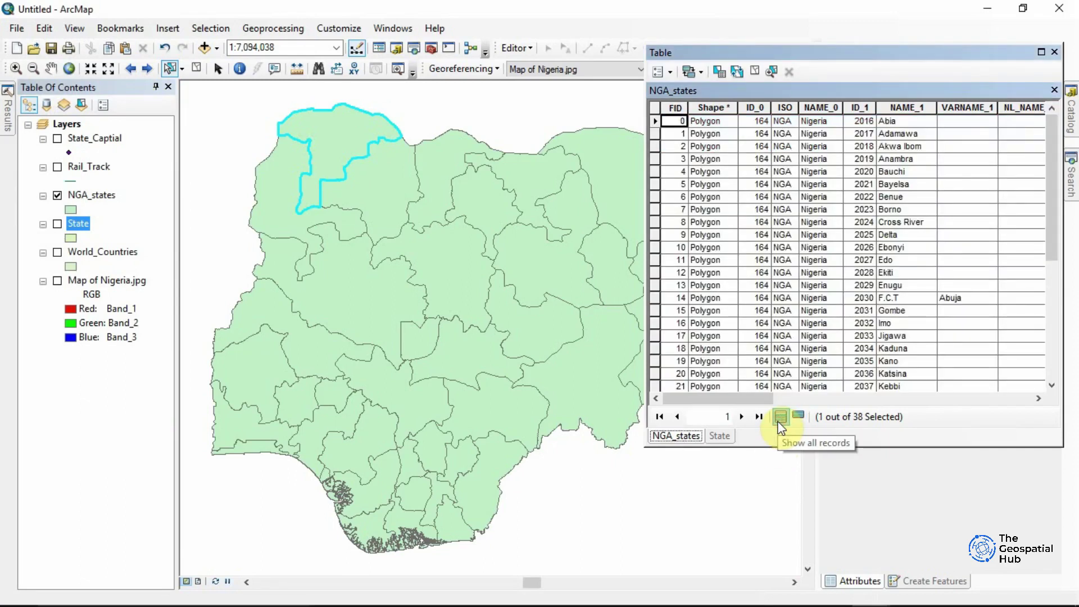
Step: Sort NAME_1 ascending, then descending, then ascending again so Abia is first
click(909, 109)
right_click(910, 114)
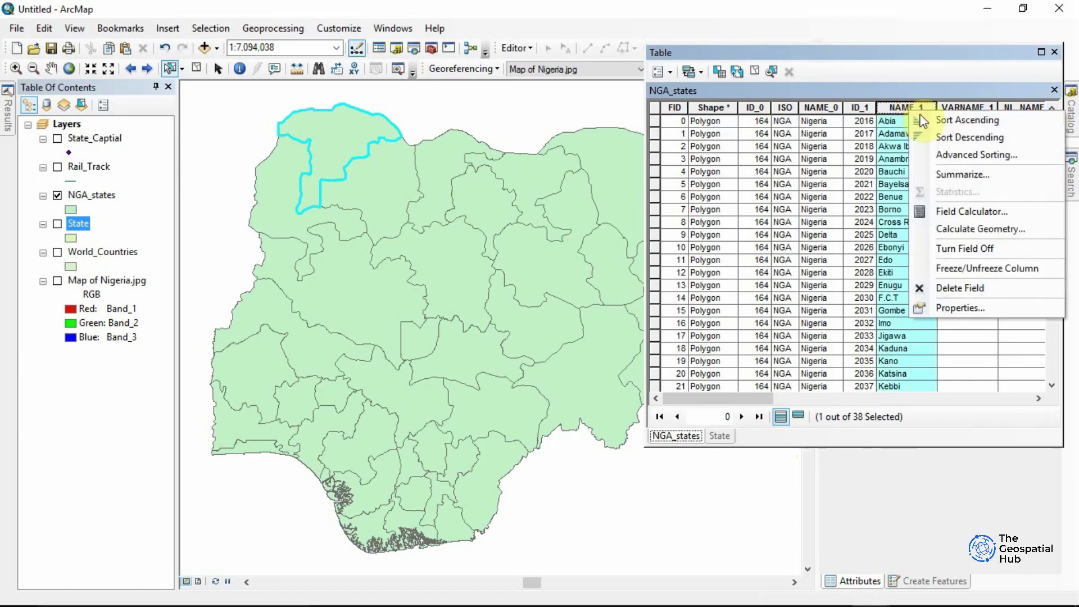
click(936, 128)
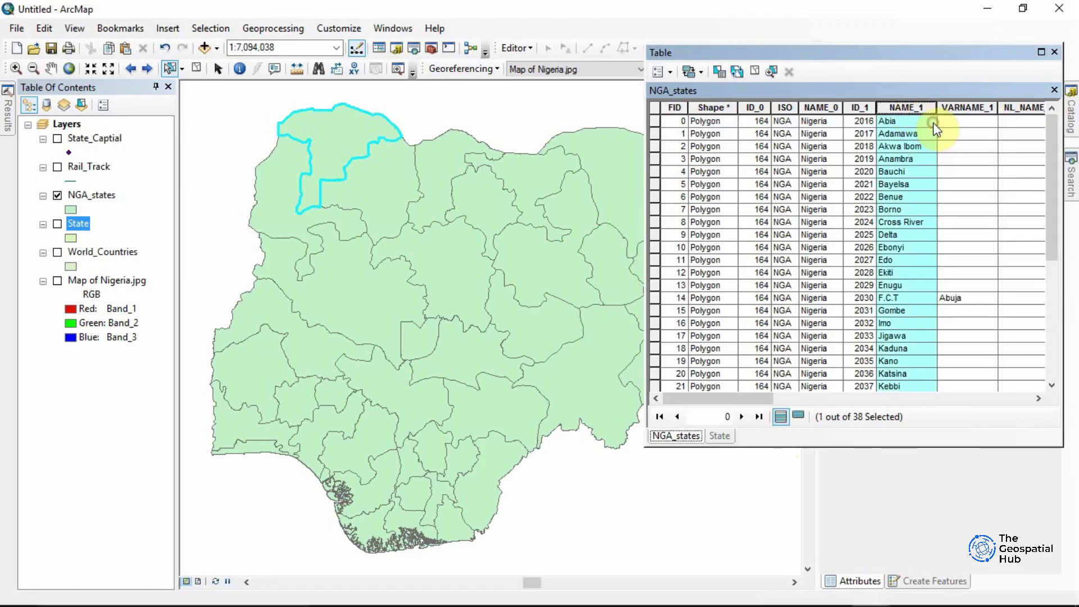
right_click(904, 104)
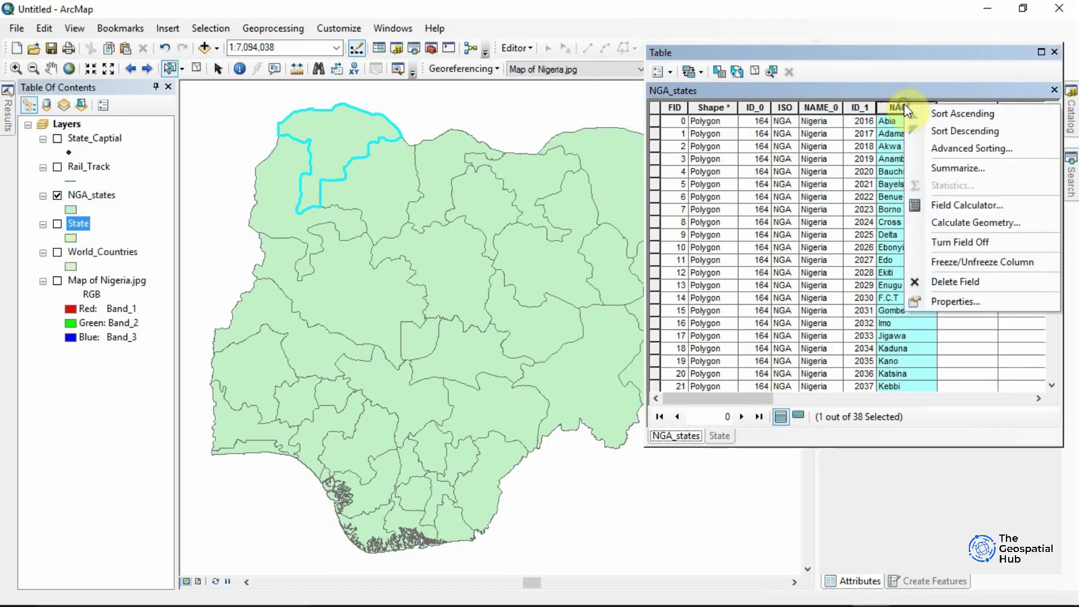
click(931, 132)
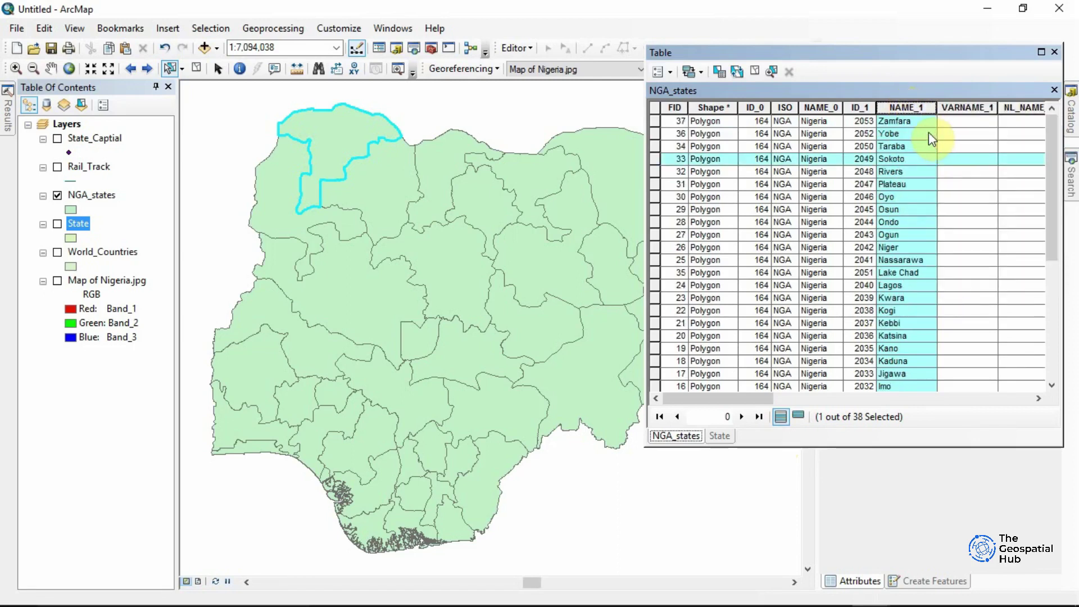
right_click(907, 106)
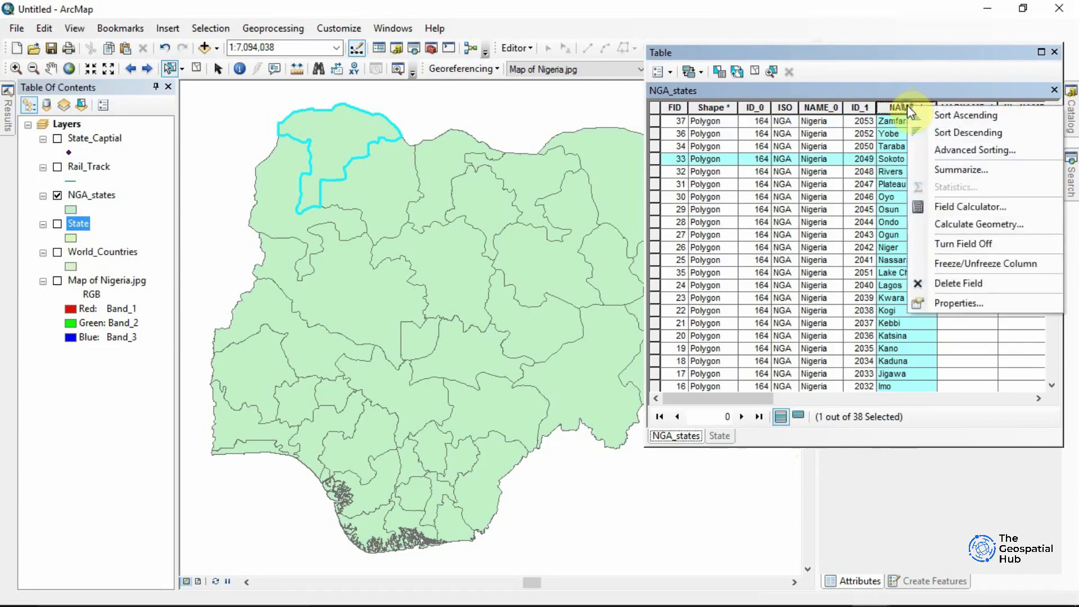
click(934, 116)
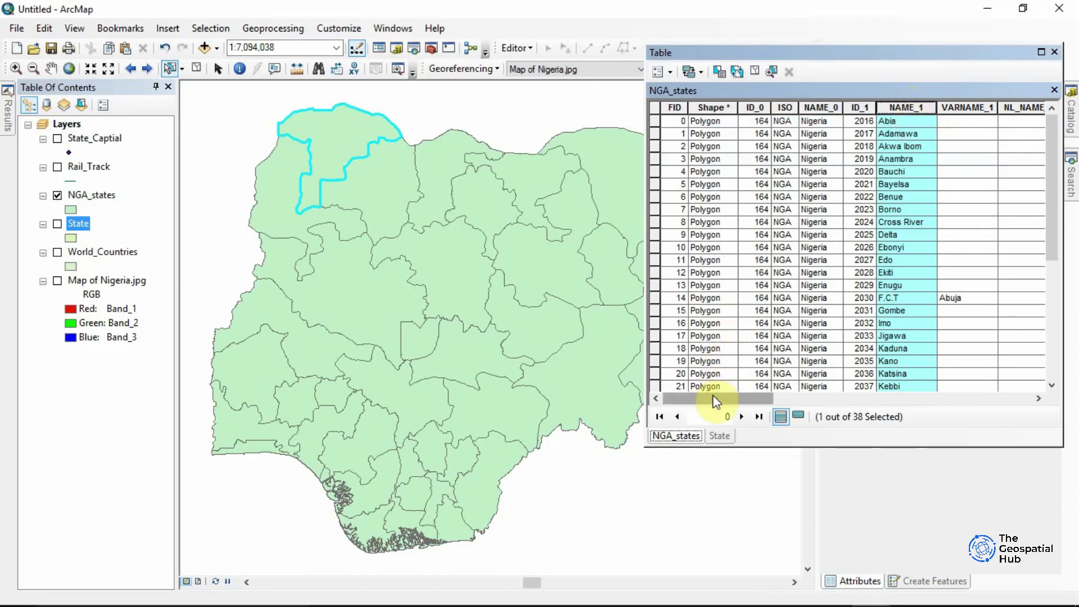
Step: Freeze the Population column as the leftmost field and scroll to confirm it stays fixed
drag(712, 394, 992, 388)
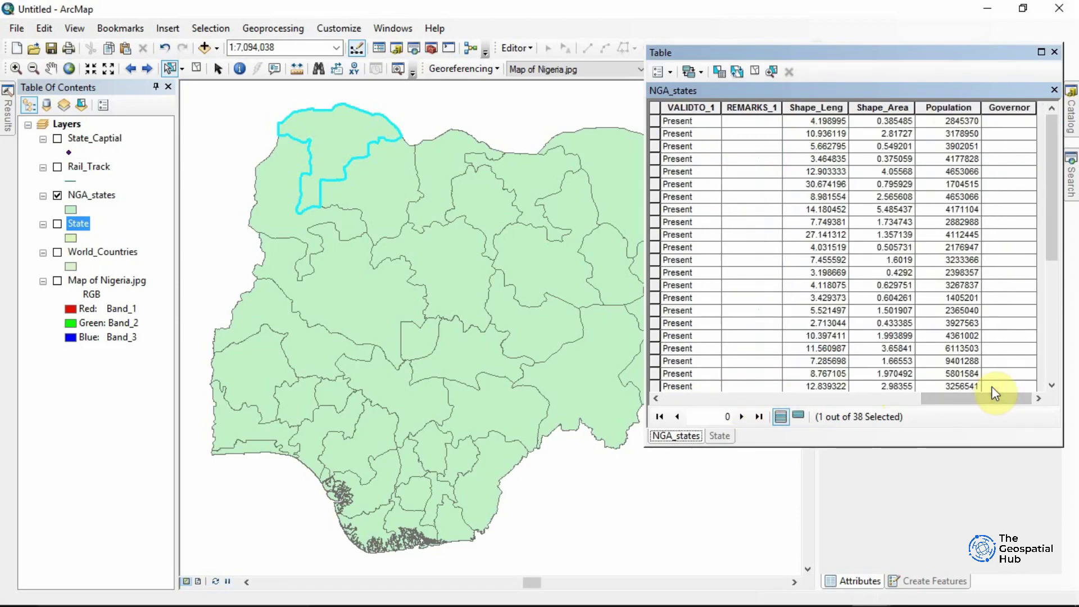
click(946, 108)
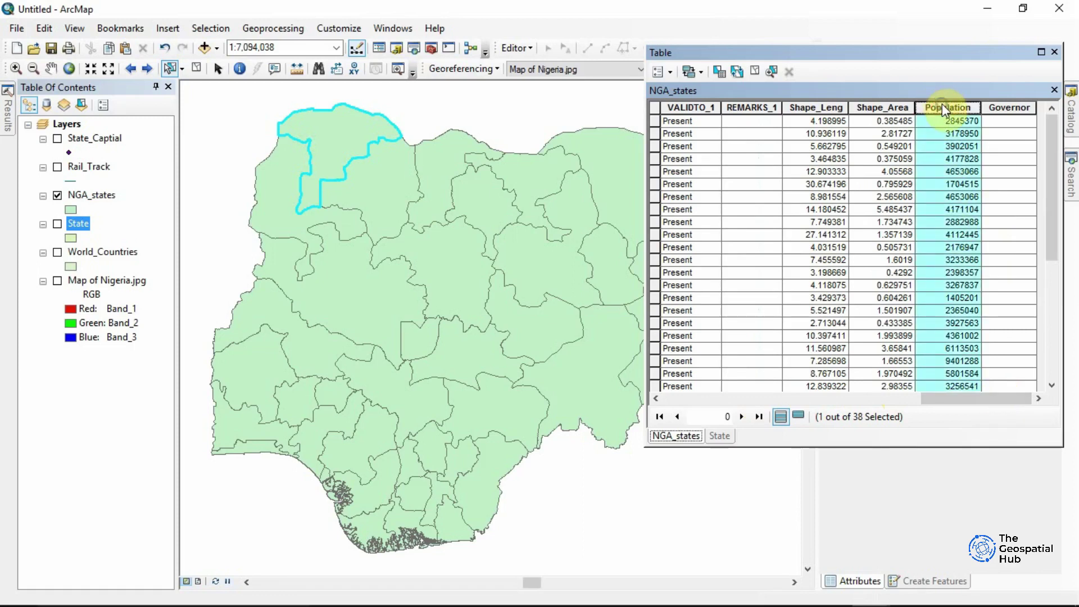
right_click(941, 107)
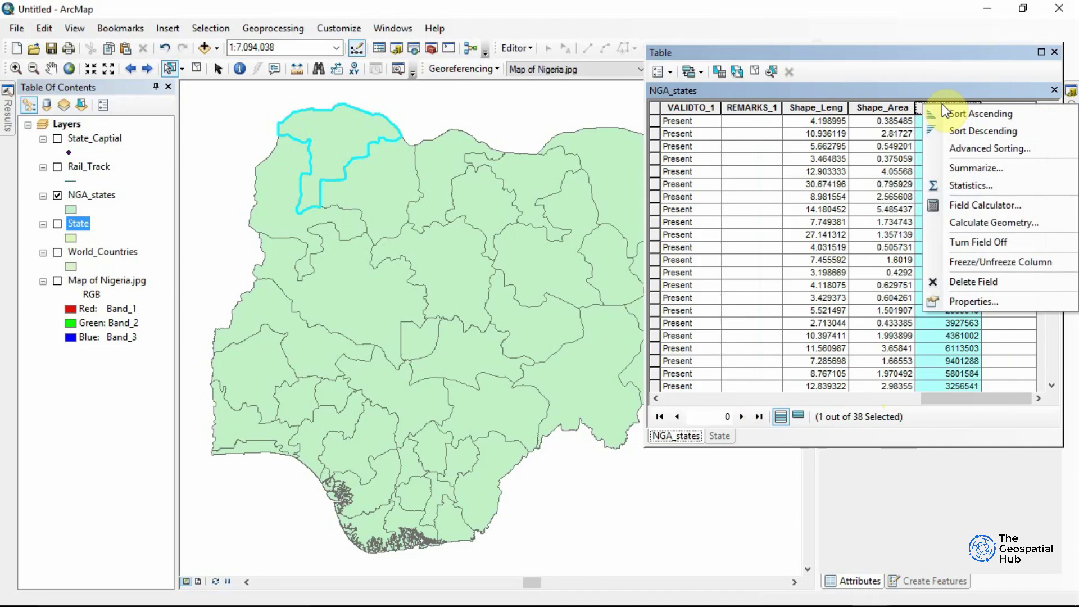
click(992, 262)
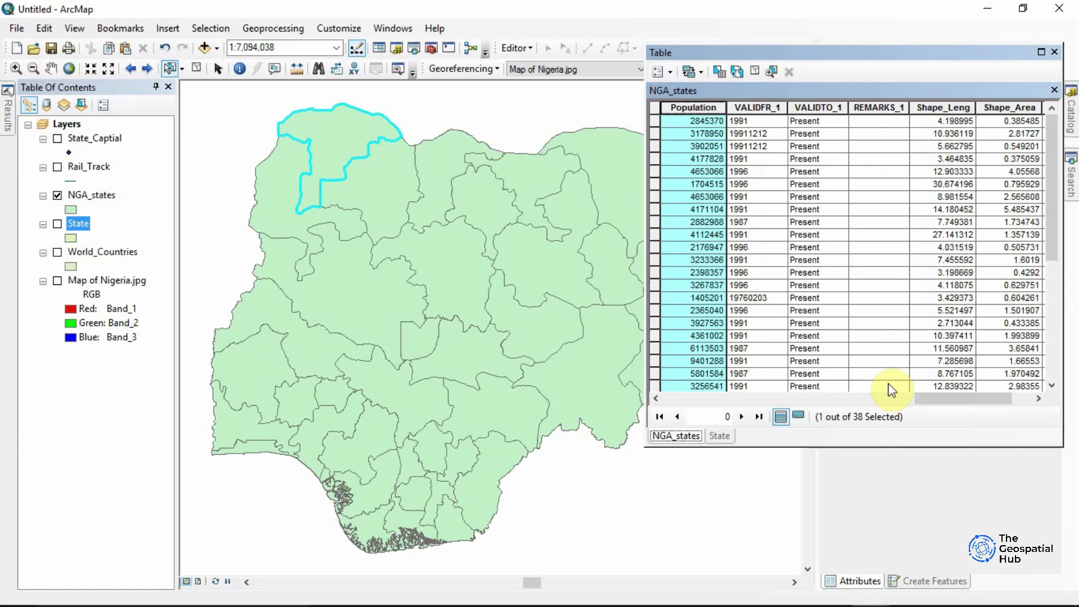
drag(947, 402, 683, 413)
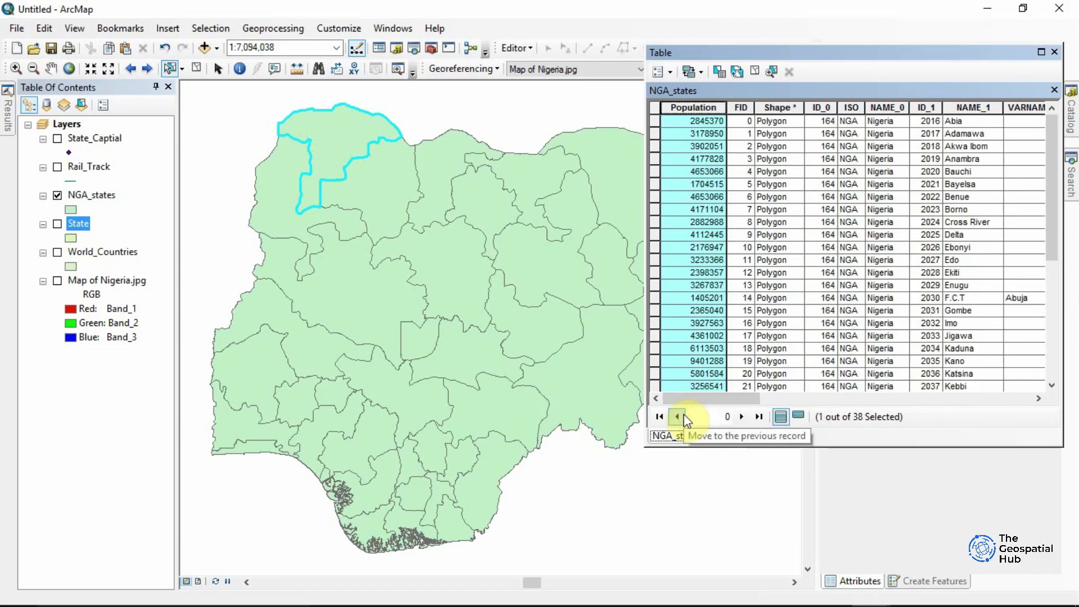
drag(708, 400, 829, 396)
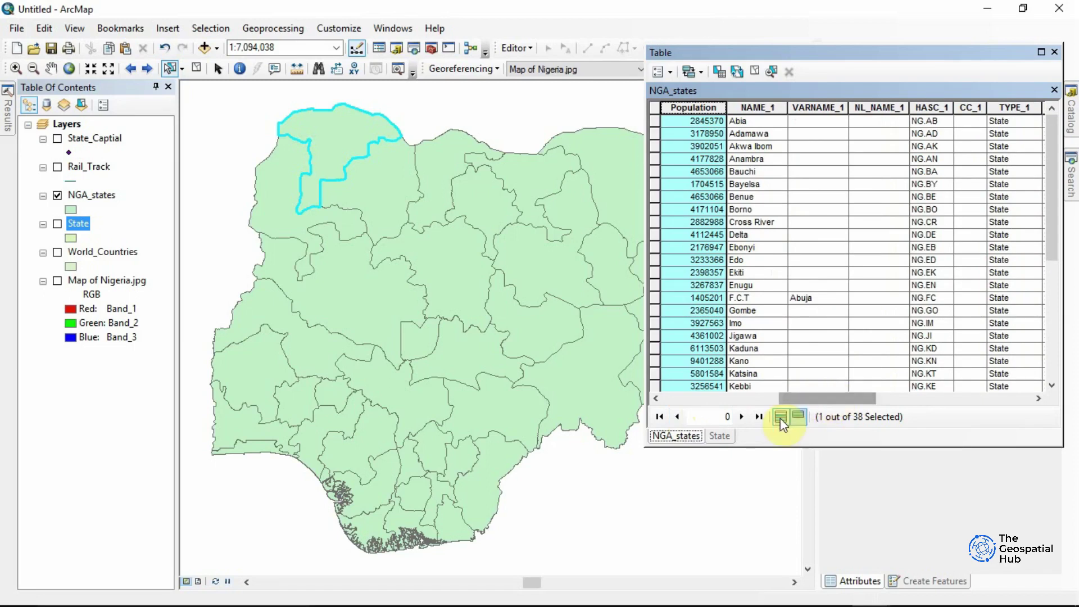
Step: In the State table, turn off the Geo_Zone field
click(720, 437)
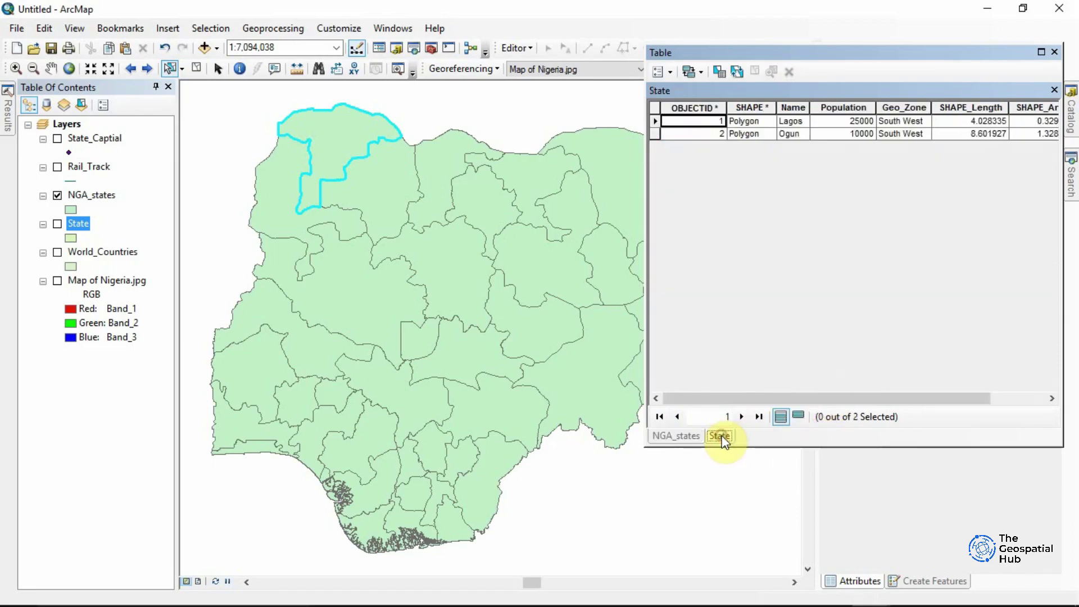
drag(809, 400, 917, 373)
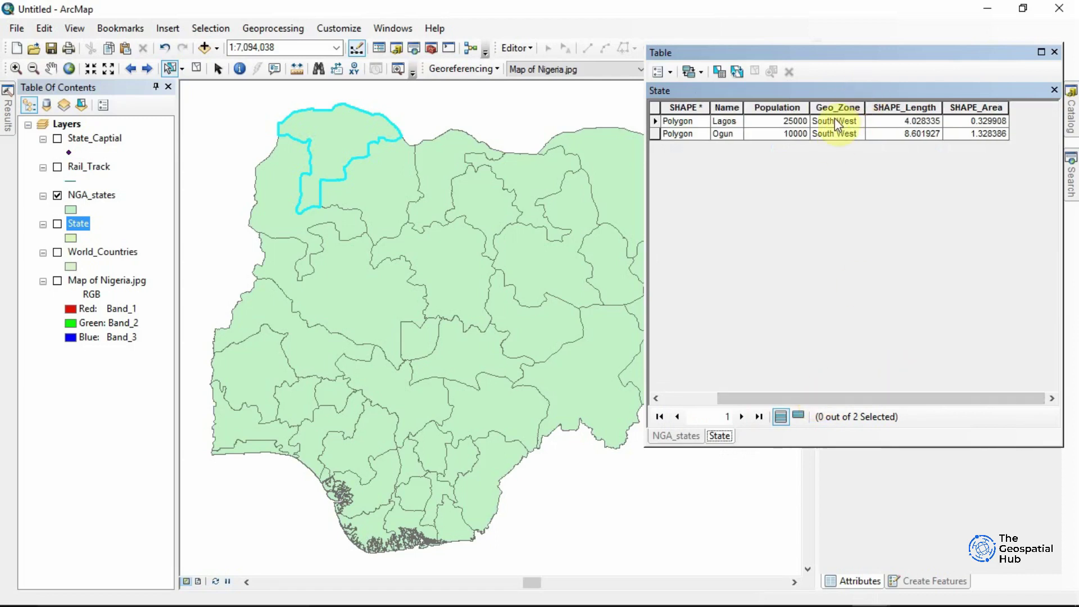
click(834, 103)
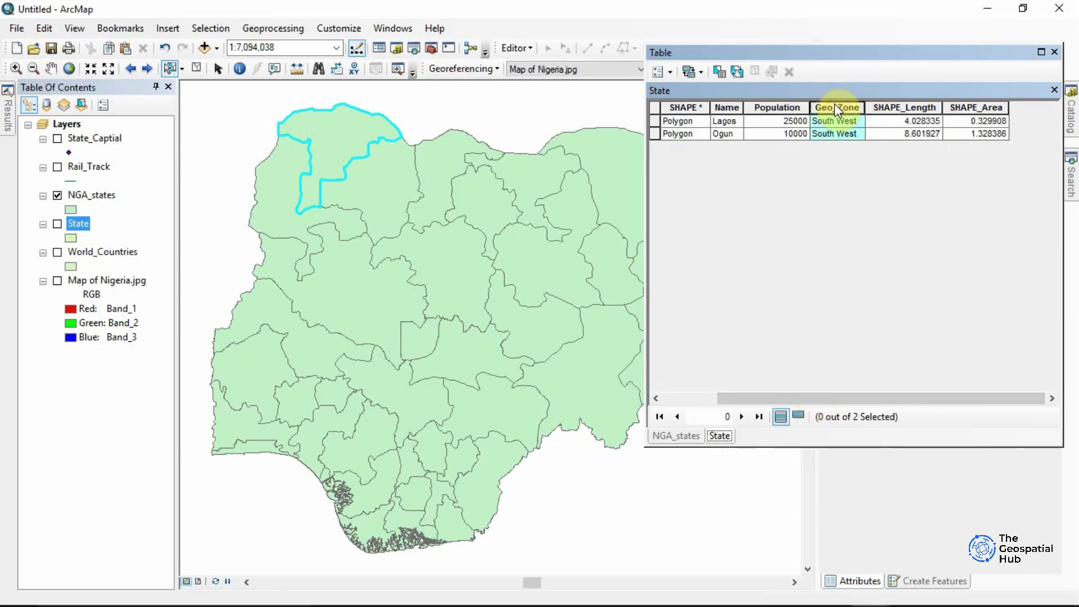
right_click(835, 105)
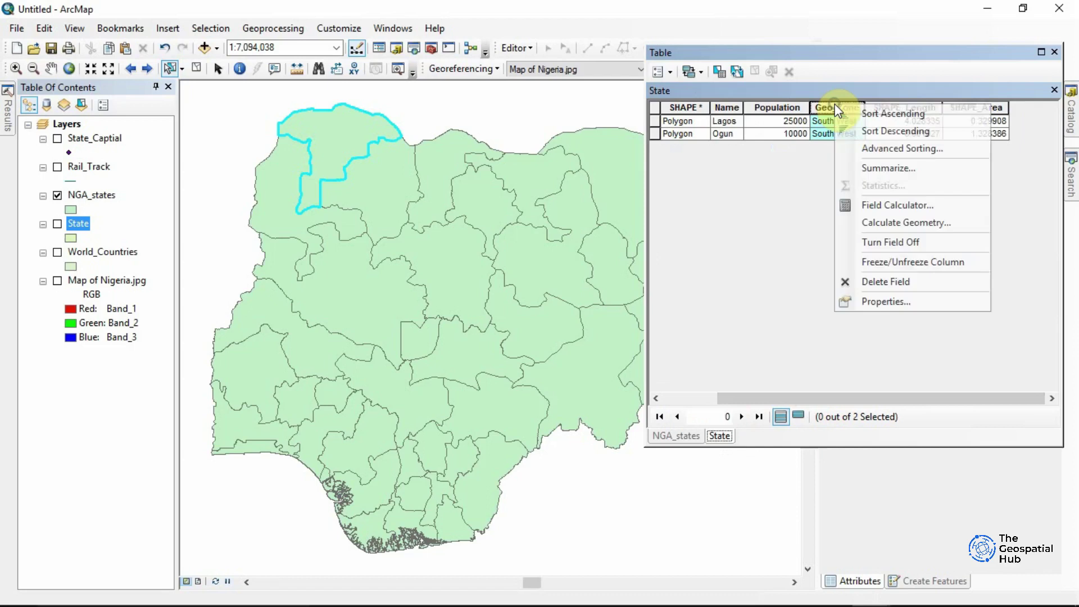
click(911, 243)
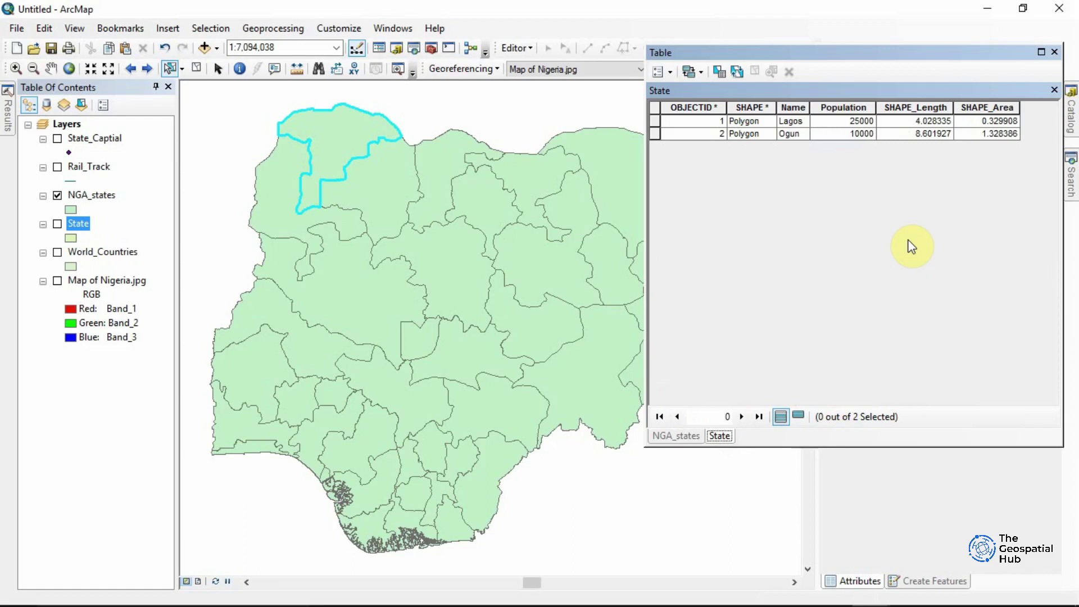
Step: In the State layer's field properties, make Geo_Zone visible and turn all fields on
right_click(79, 230)
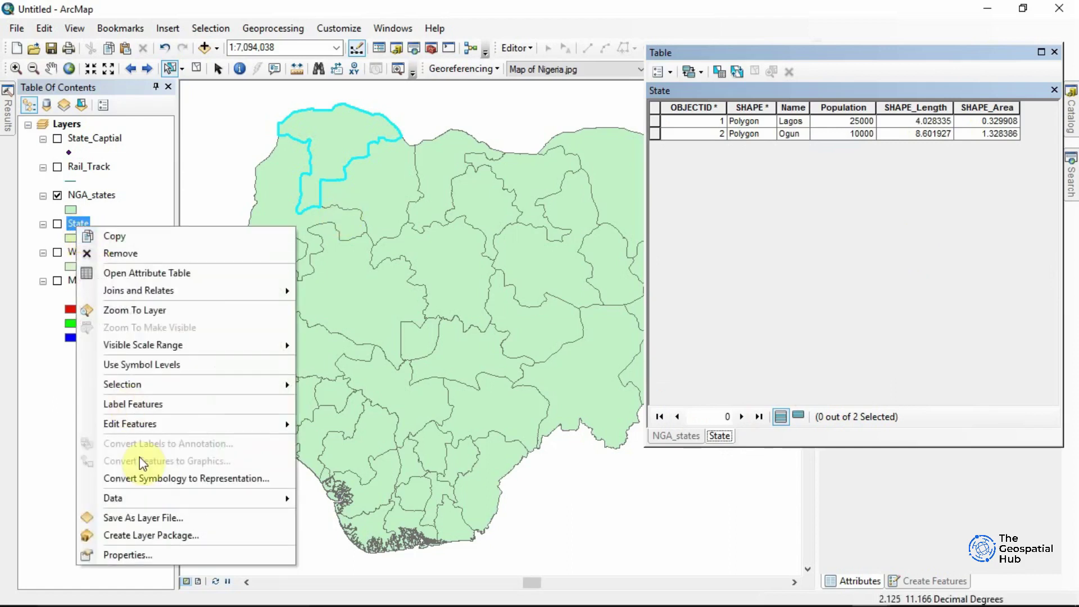
click(128, 555)
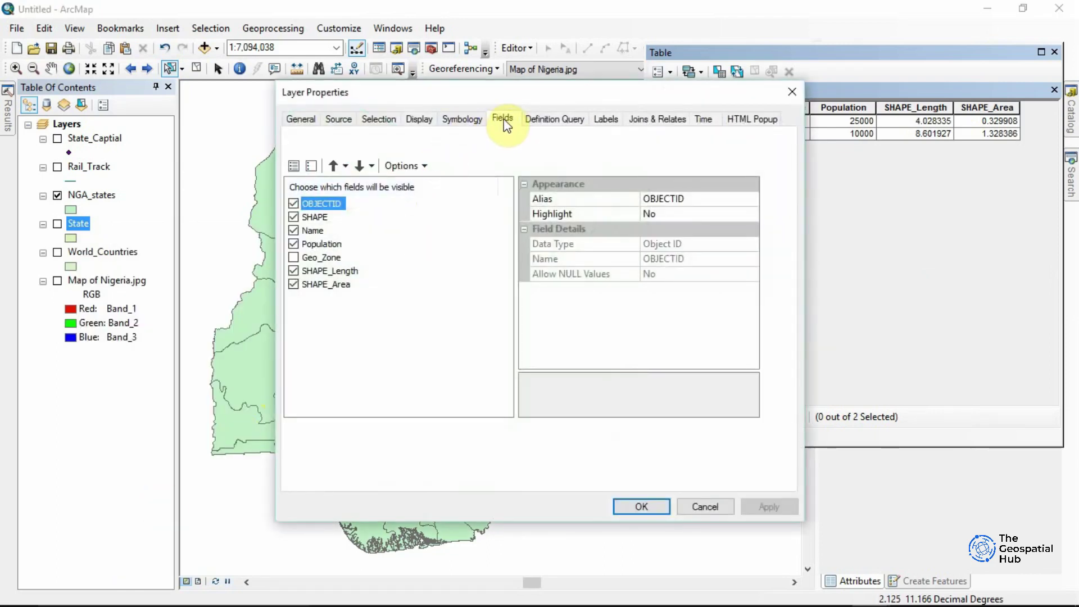
click(504, 118)
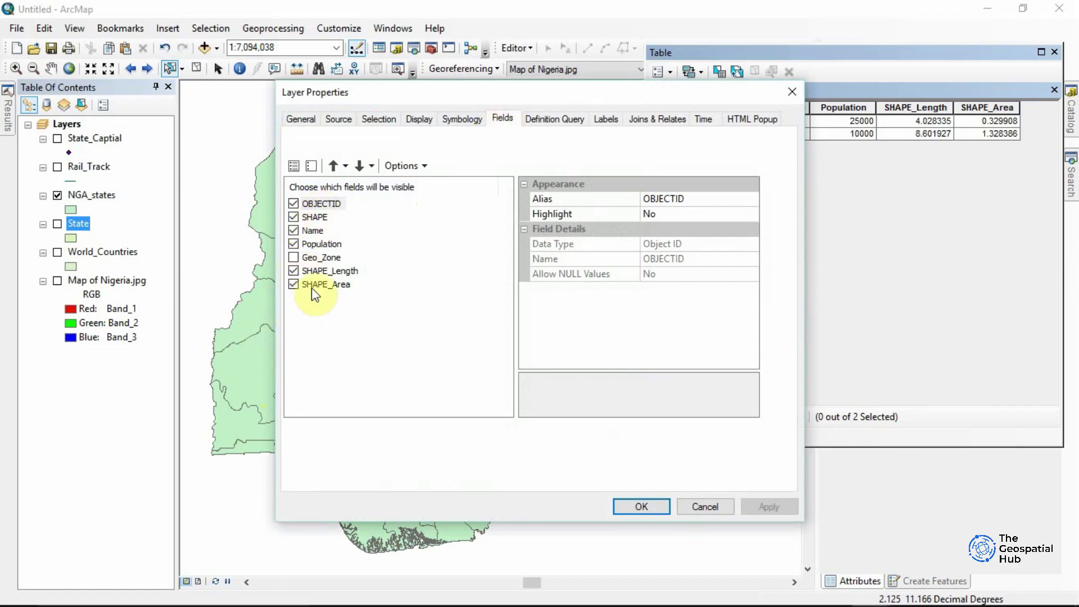
click(294, 257)
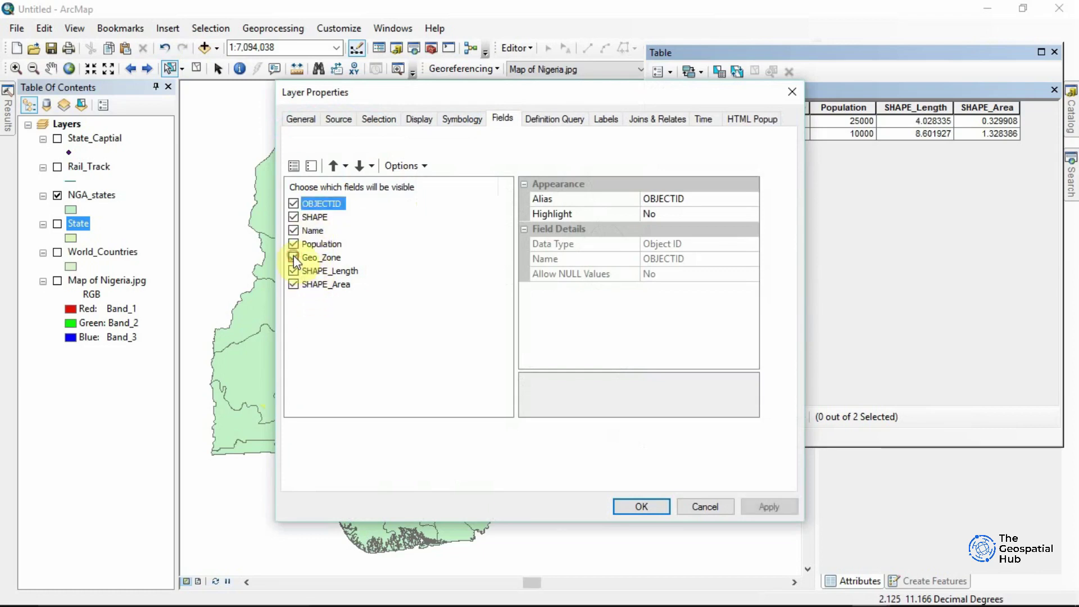
click(293, 285)
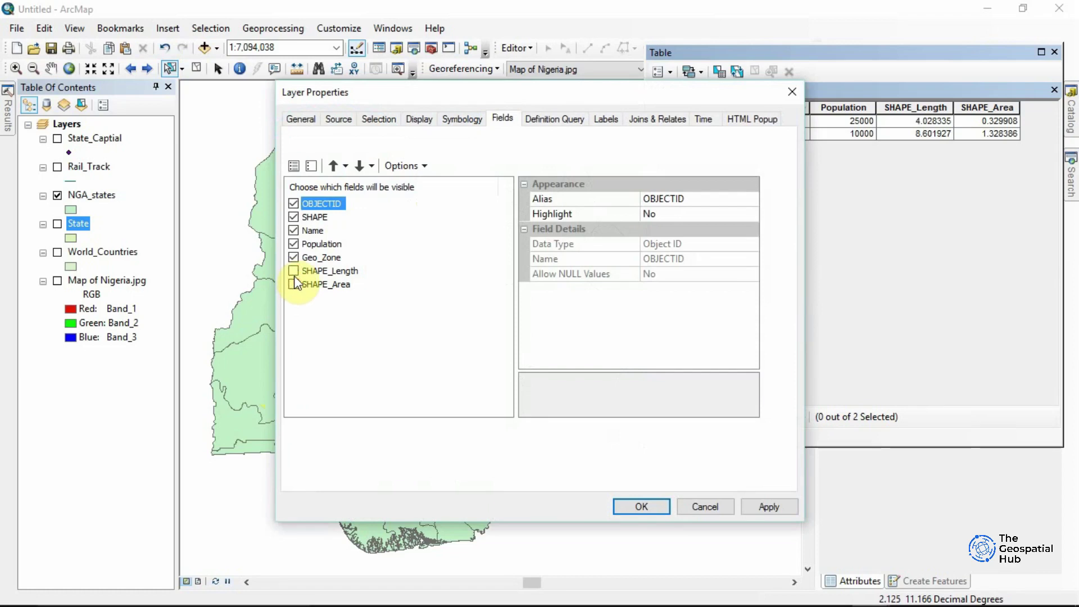
click(302, 167)
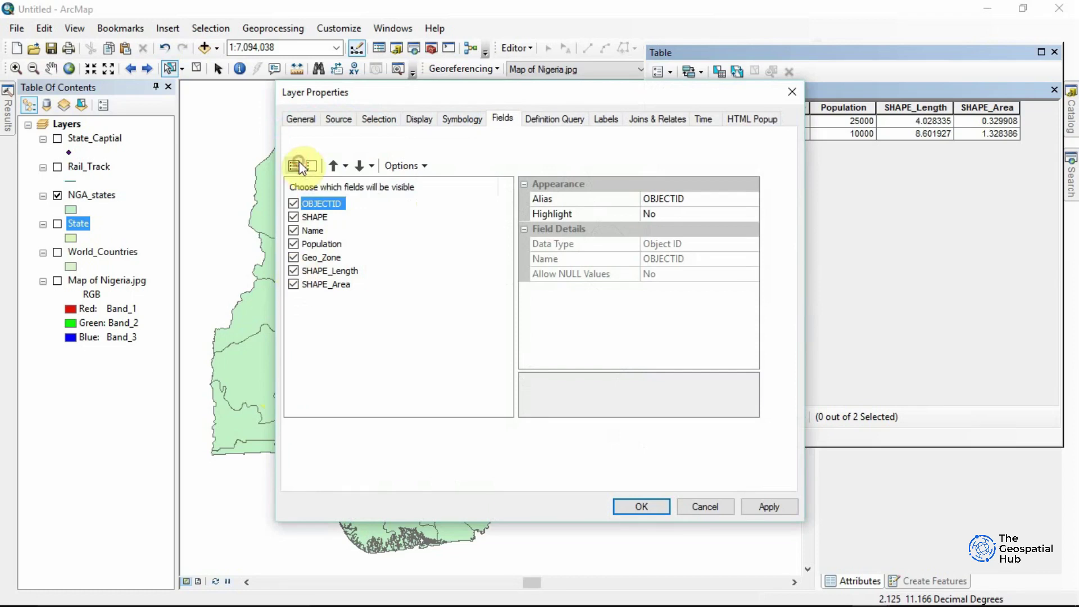
click(634, 506)
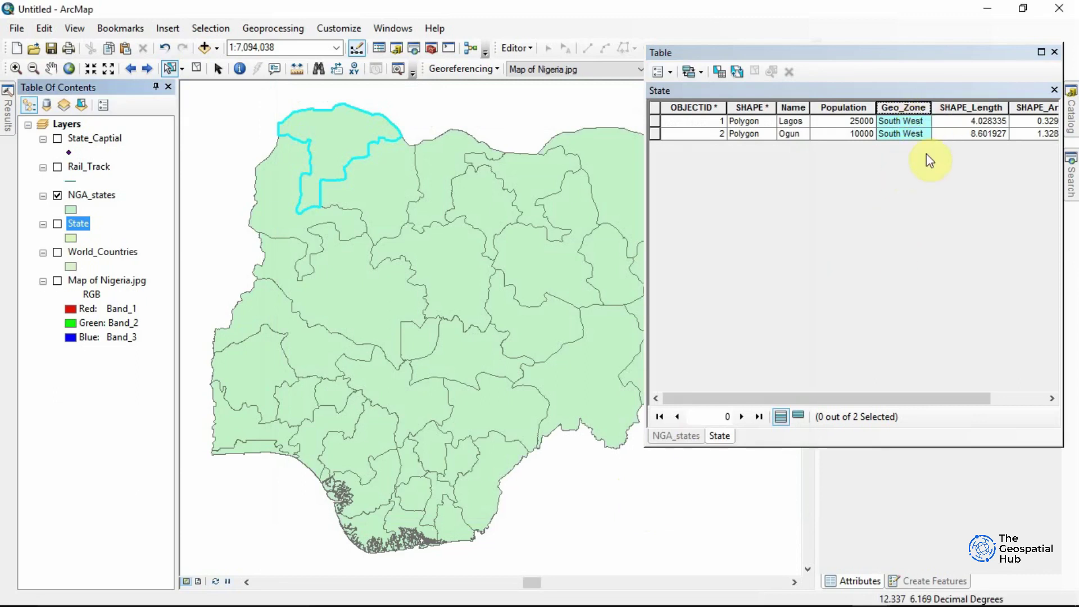
Step: View NGA_states Population statistics for the selected state: count 1, sum and mean 3702676
click(686, 436)
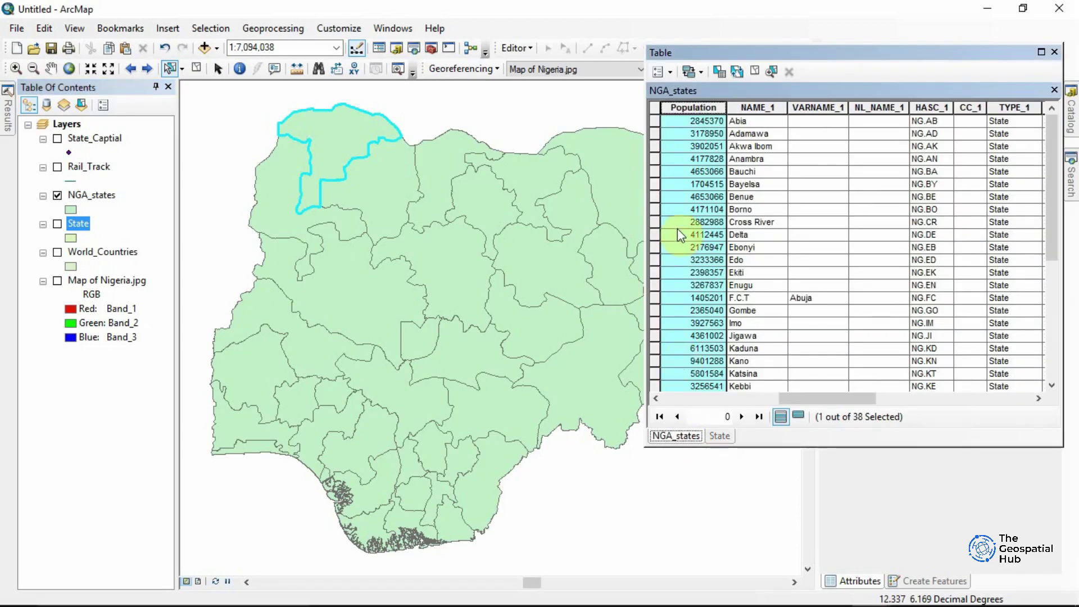
click(703, 114)
right_click(696, 106)
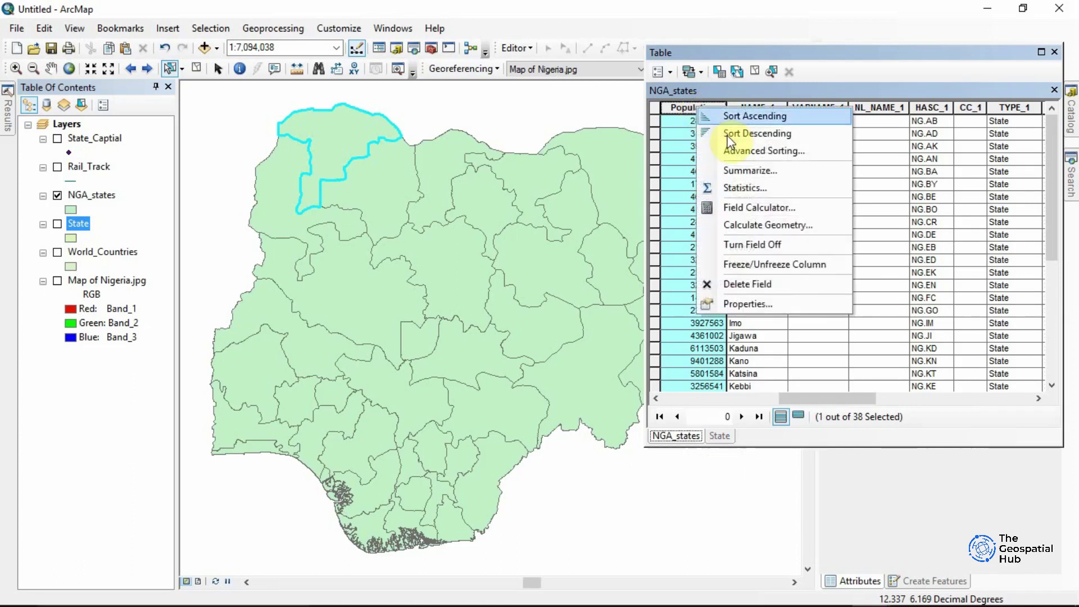
click(744, 188)
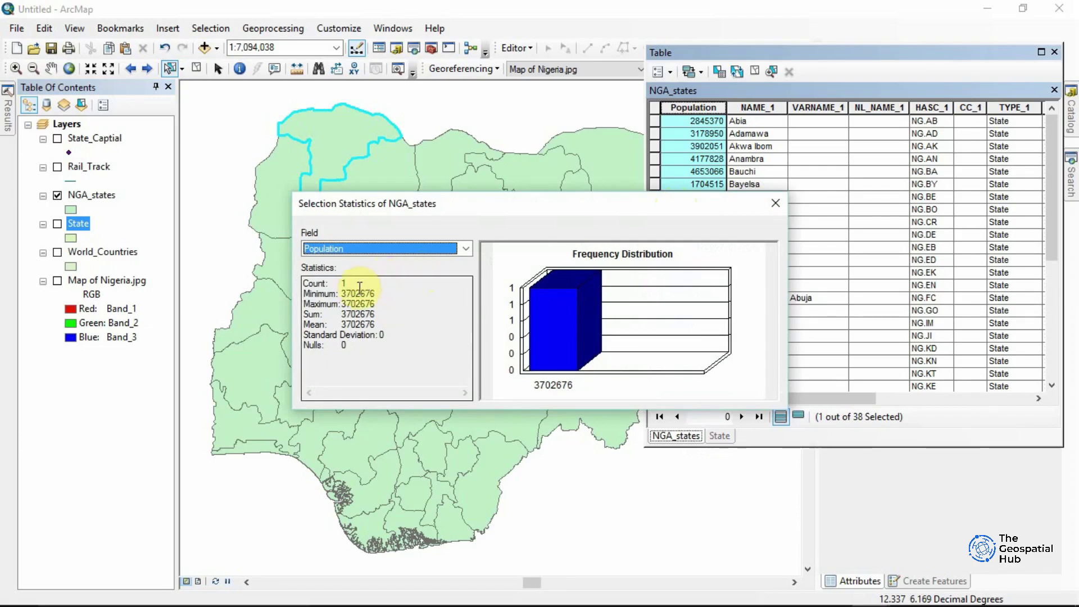
click(352, 285)
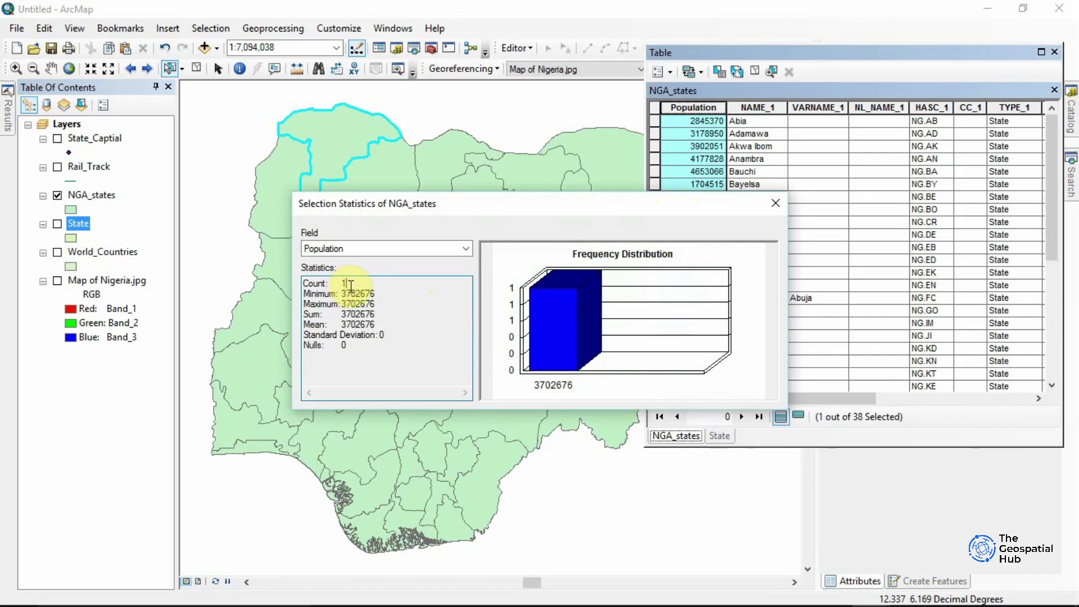
click(776, 201)
click(754, 72)
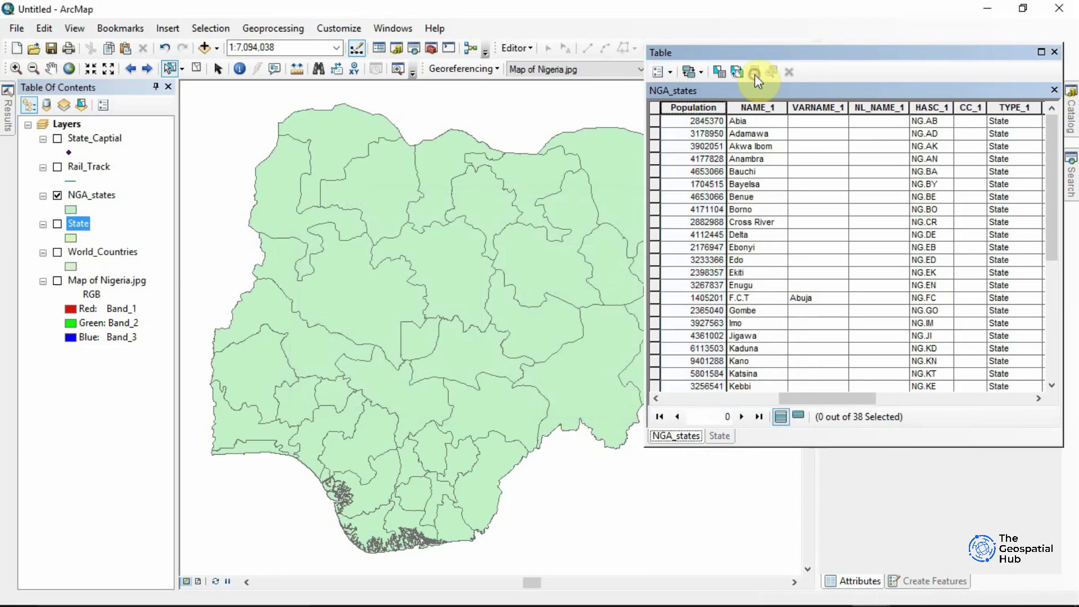
click(693, 108)
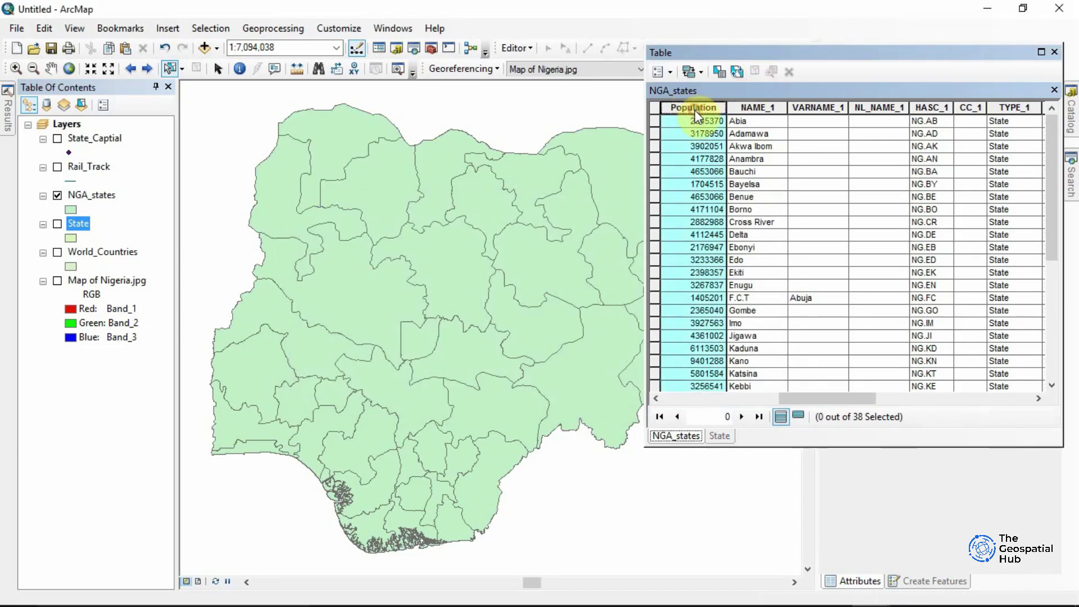
right_click(694, 110)
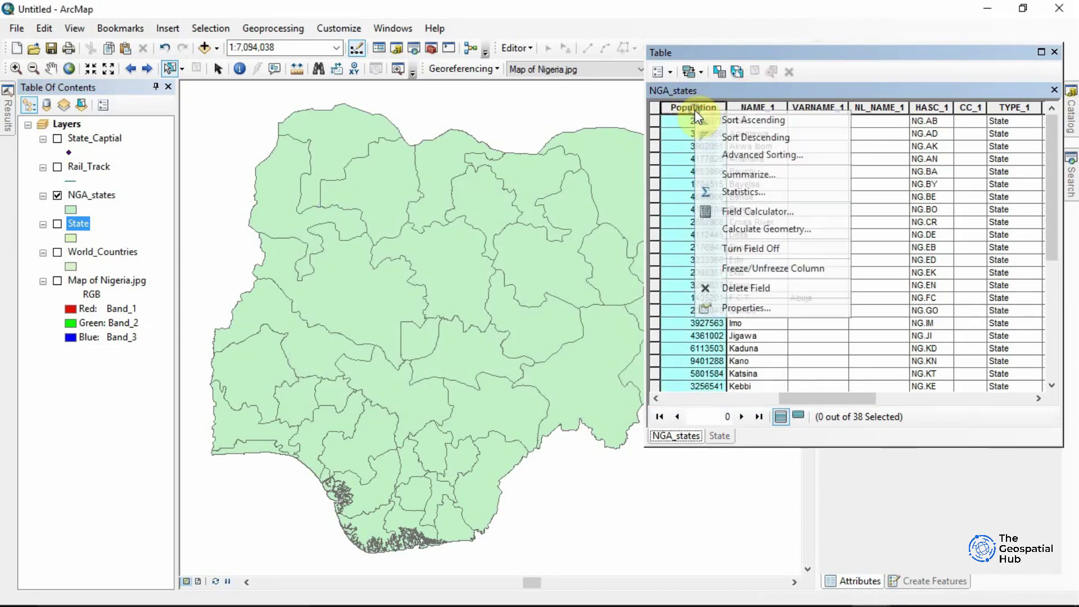
click(751, 194)
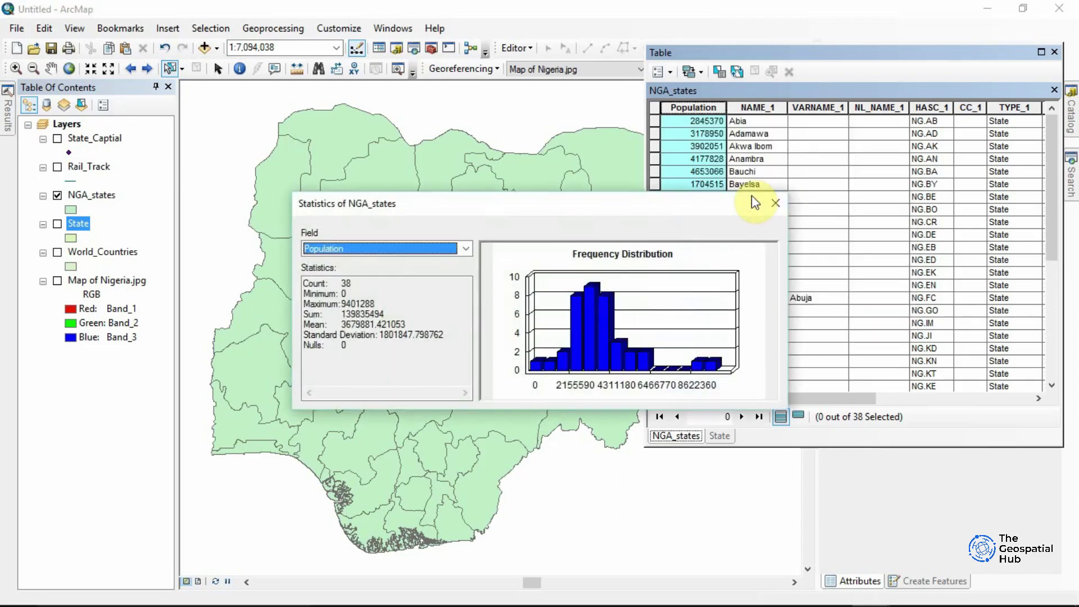
click(359, 287)
drag(360, 287, 341, 287)
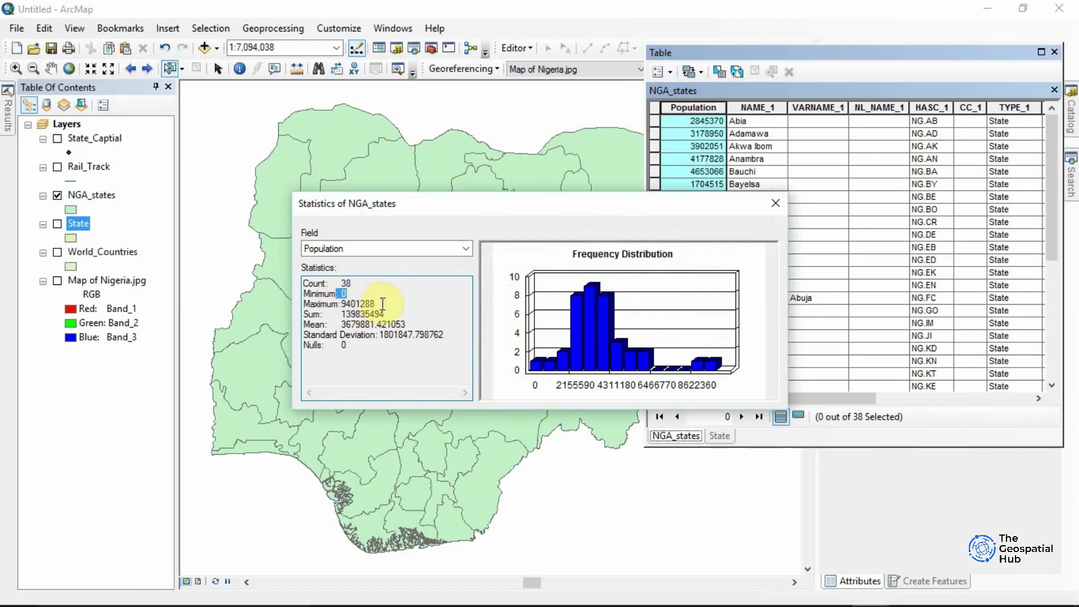
click(378, 303)
drag(375, 304, 338, 303)
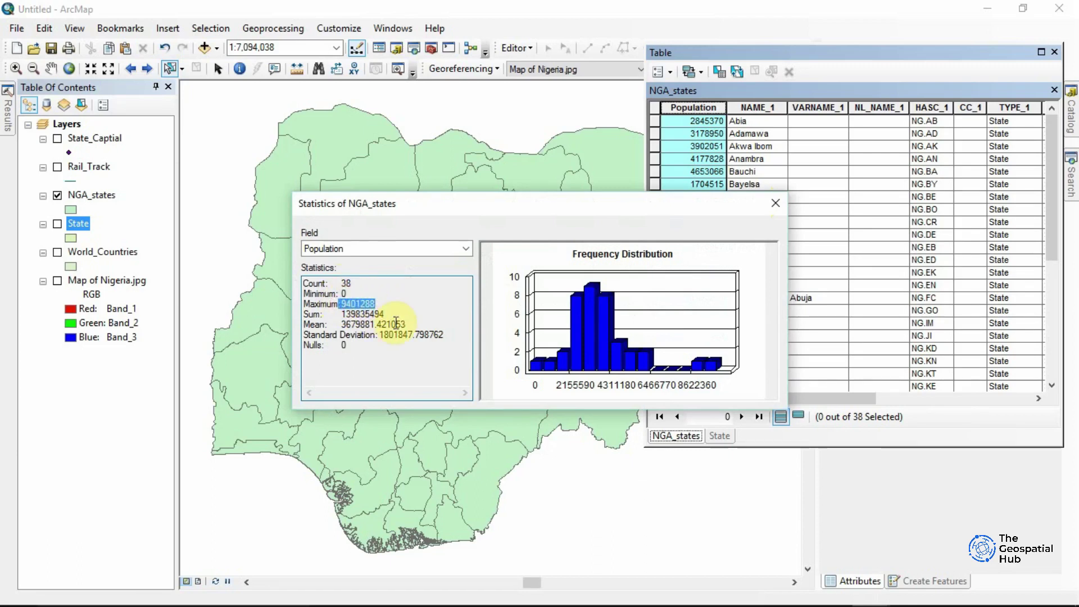
click(342, 314)
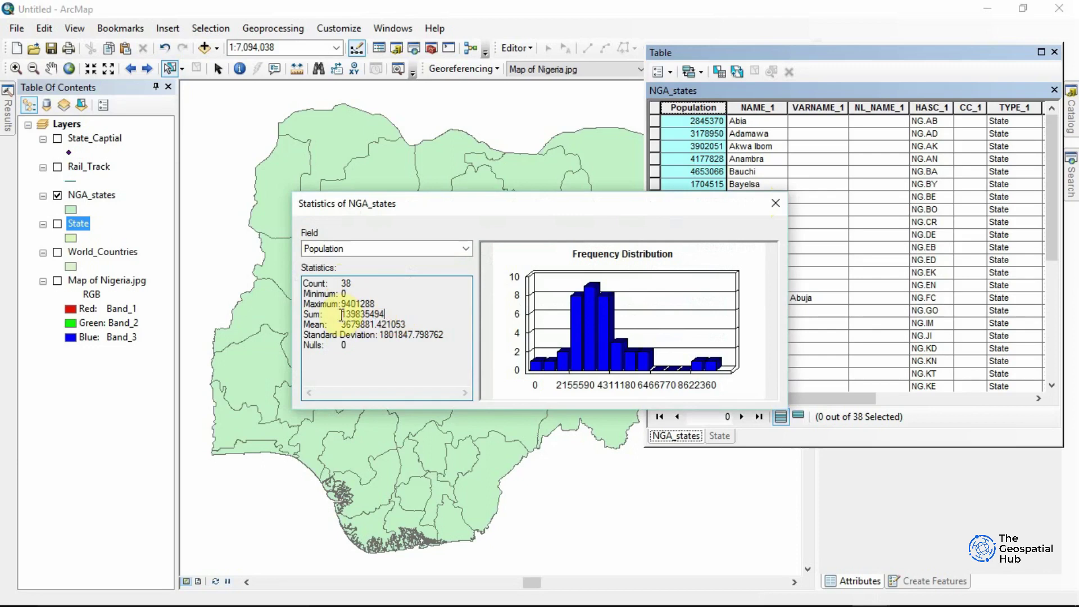
drag(342, 314, 463, 346)
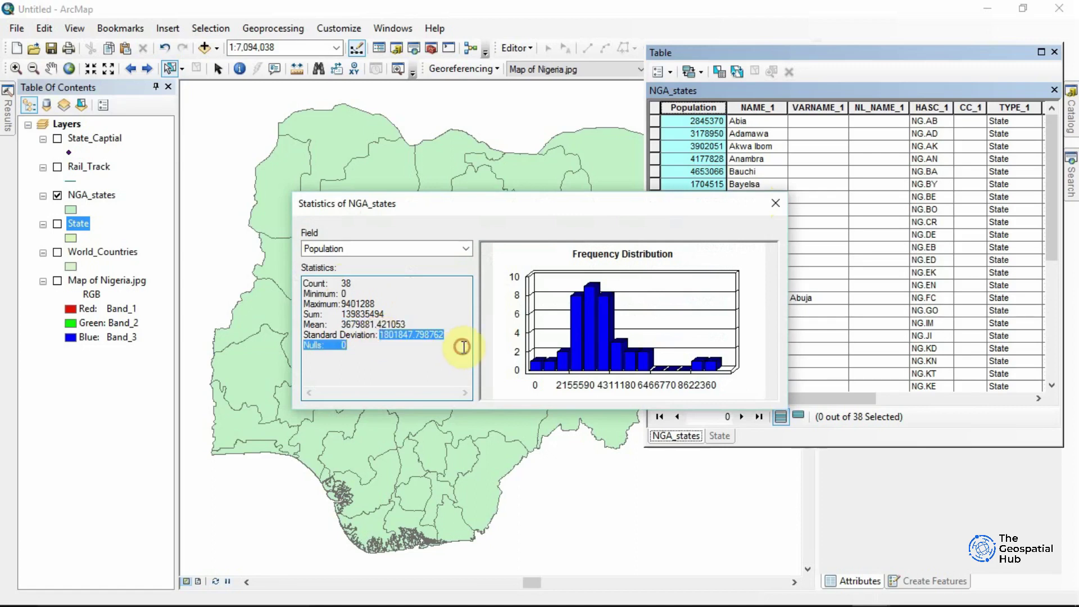
click(462, 346)
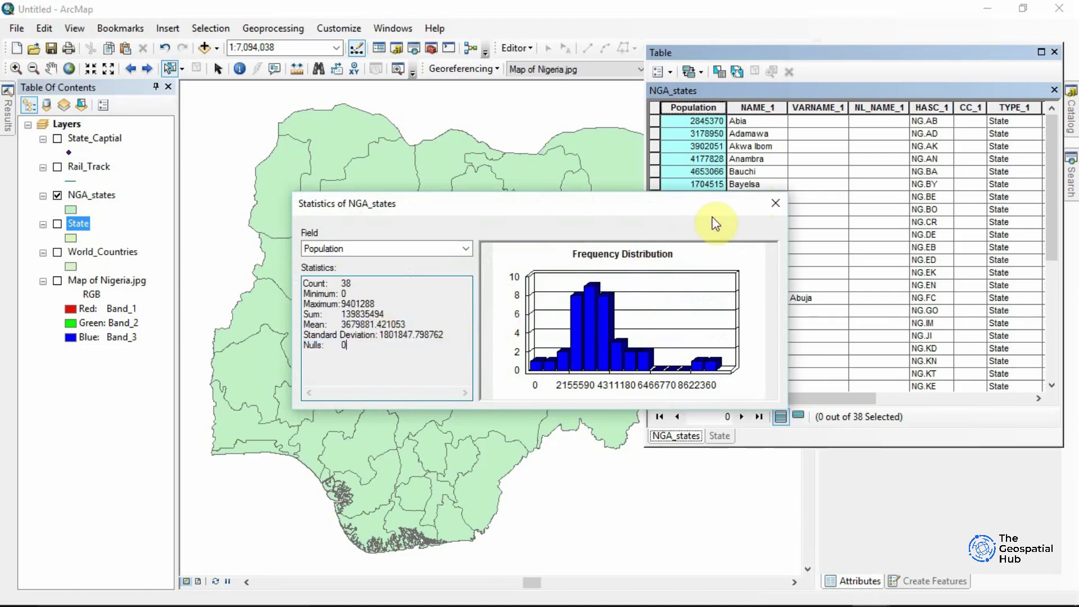
click(775, 204)
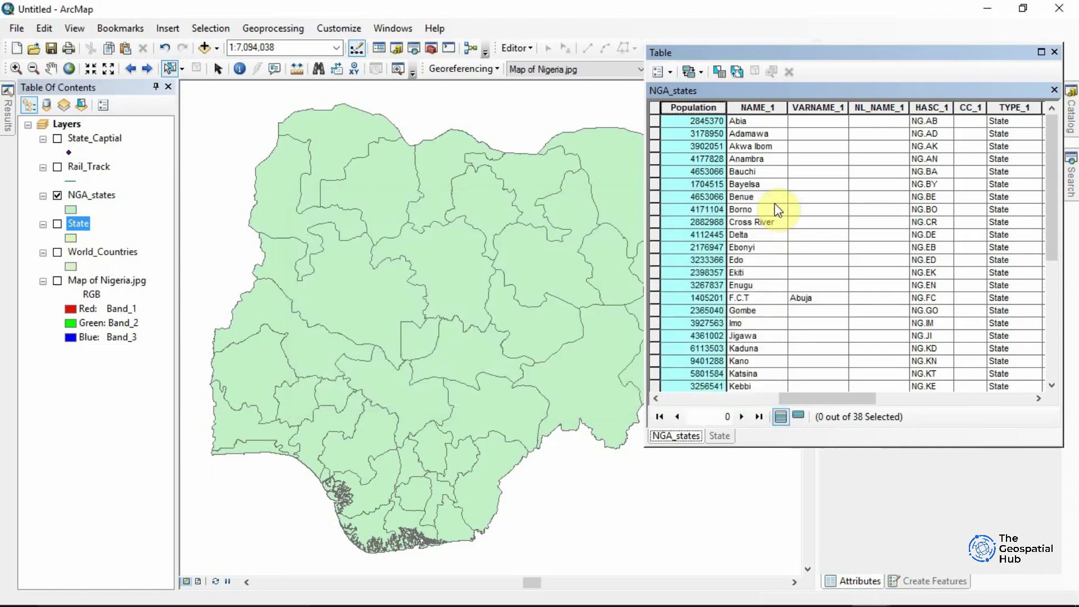
Step: Add a new Text field named Governor (length 50) to the NGA_states table
right_click(711, 107)
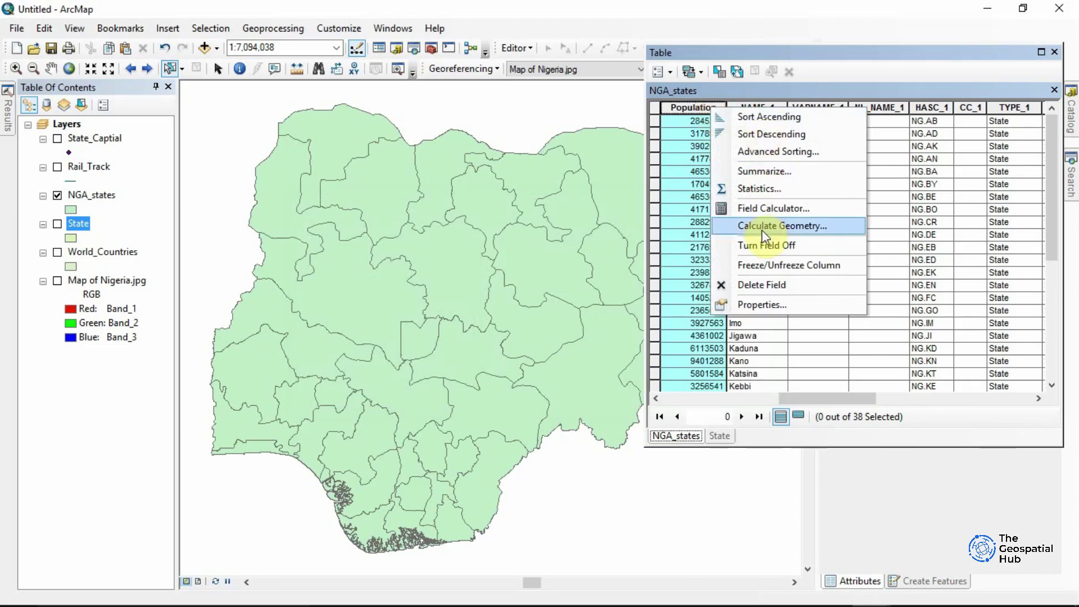
click(801, 93)
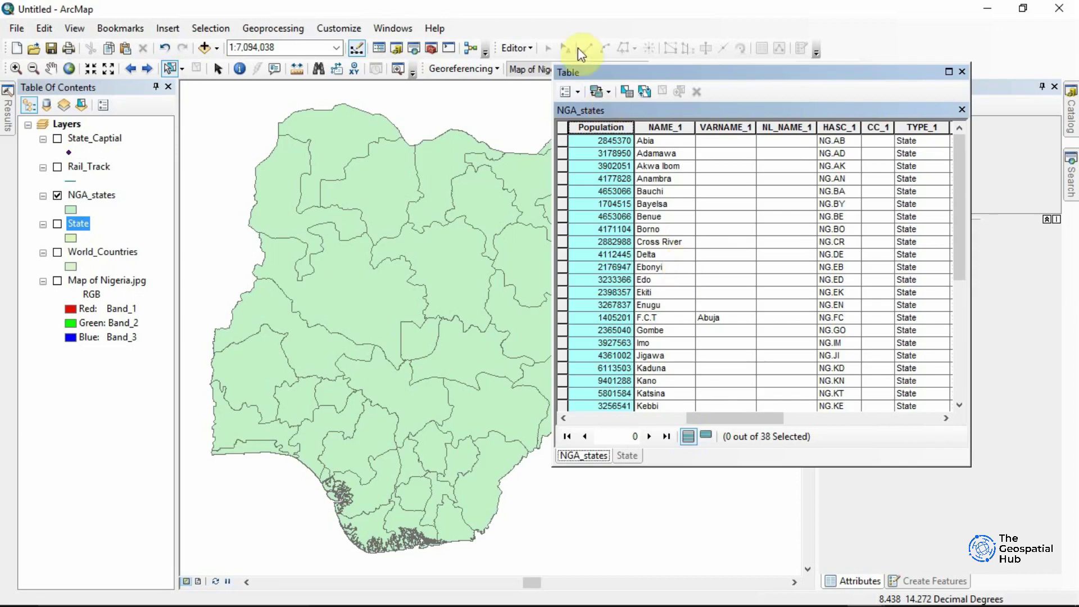
click(568, 92)
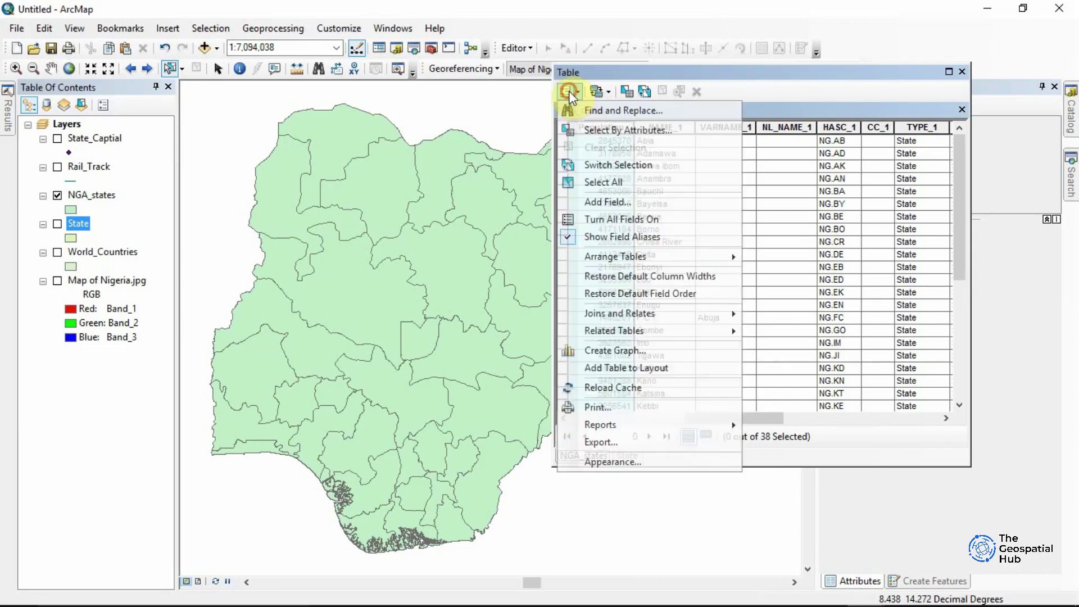
click(598, 201)
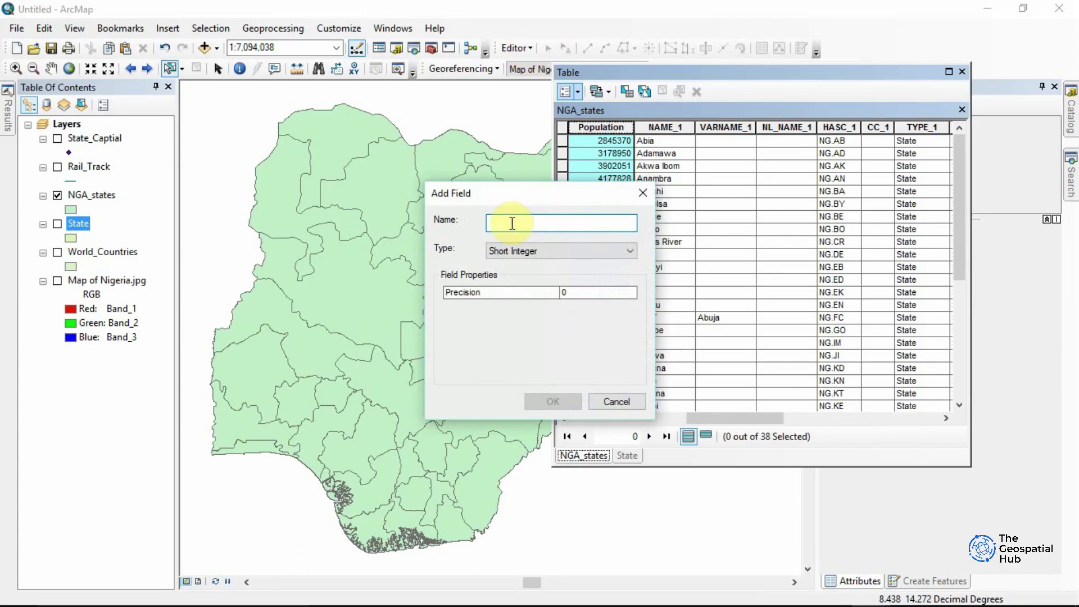
text(Governor)
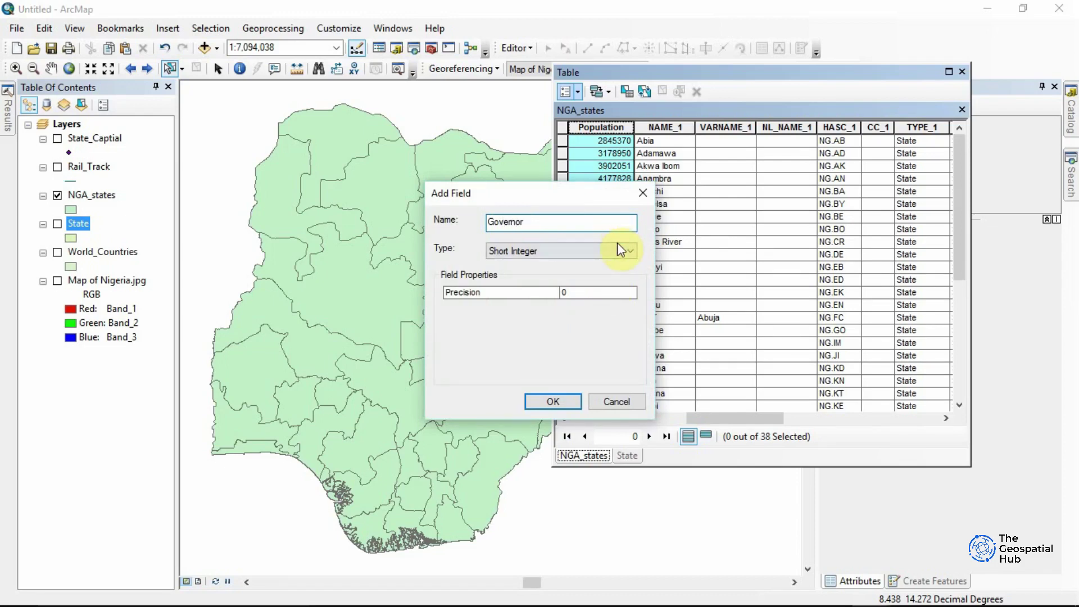
click(617, 245)
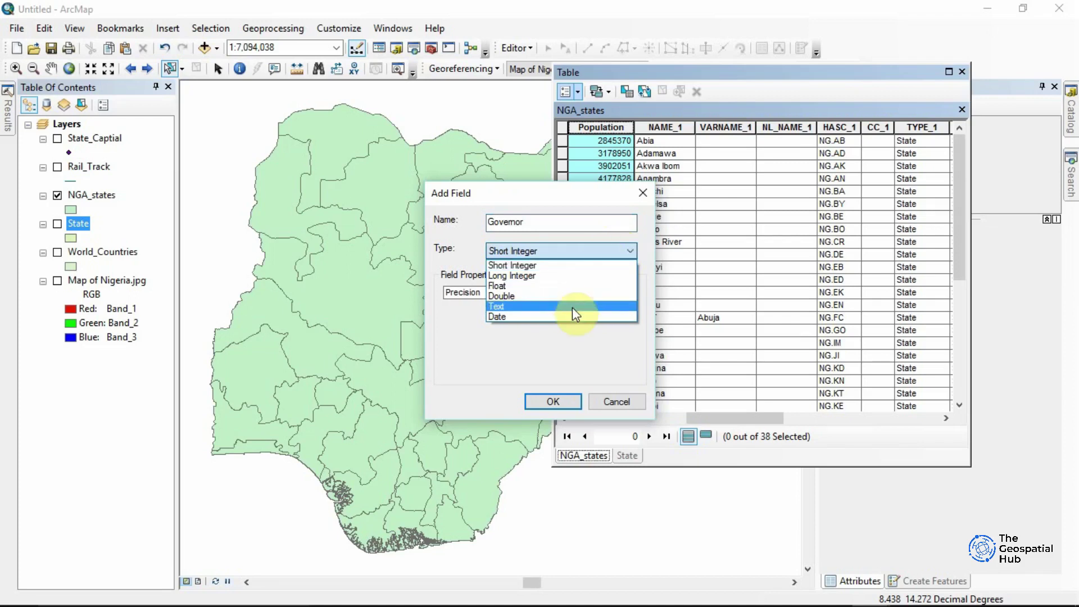
click(571, 306)
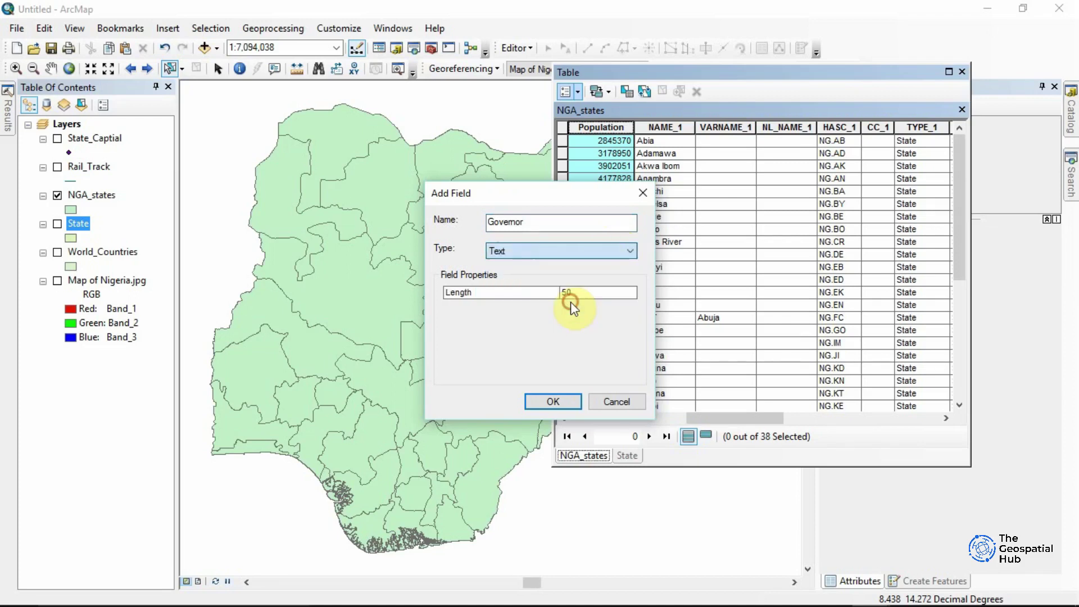
click(552, 401)
drag(694, 419, 861, 417)
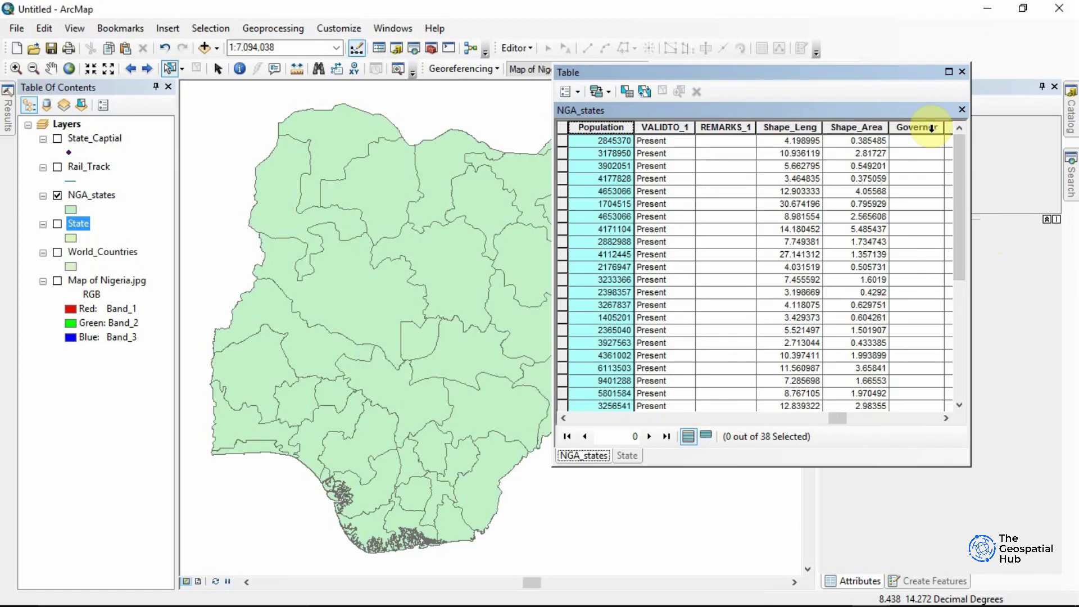